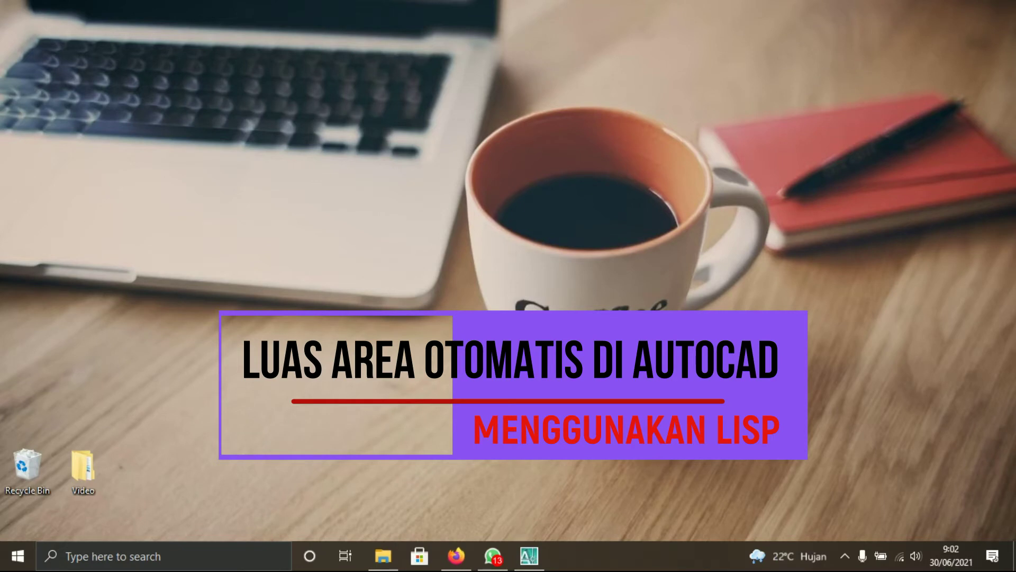
Step: Refresh the Windows desktop and restore the AutoCAD 2007 window from the taskbar
right_click(442, 243)
left_click(420, 286)
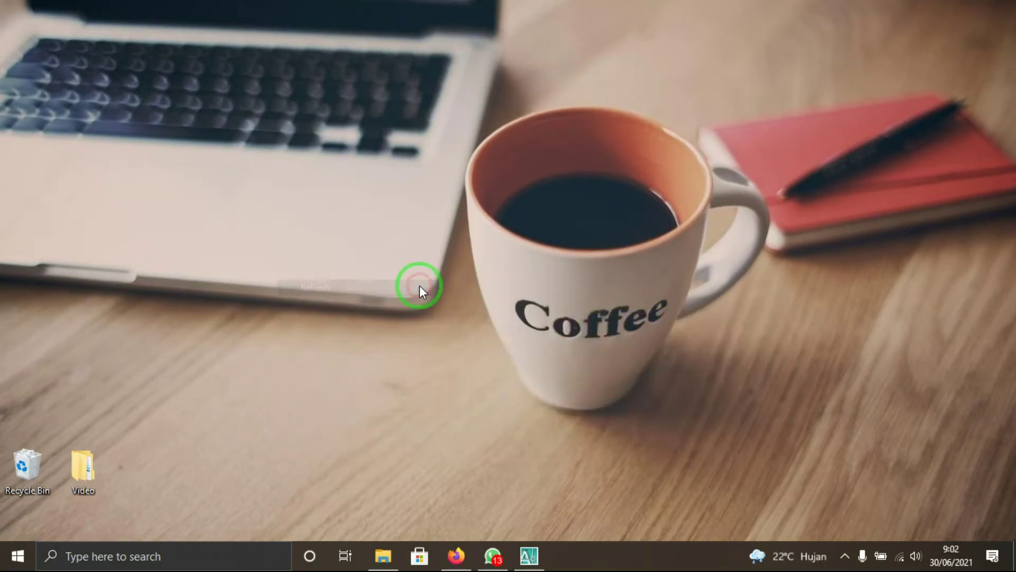
right_click(419, 286)
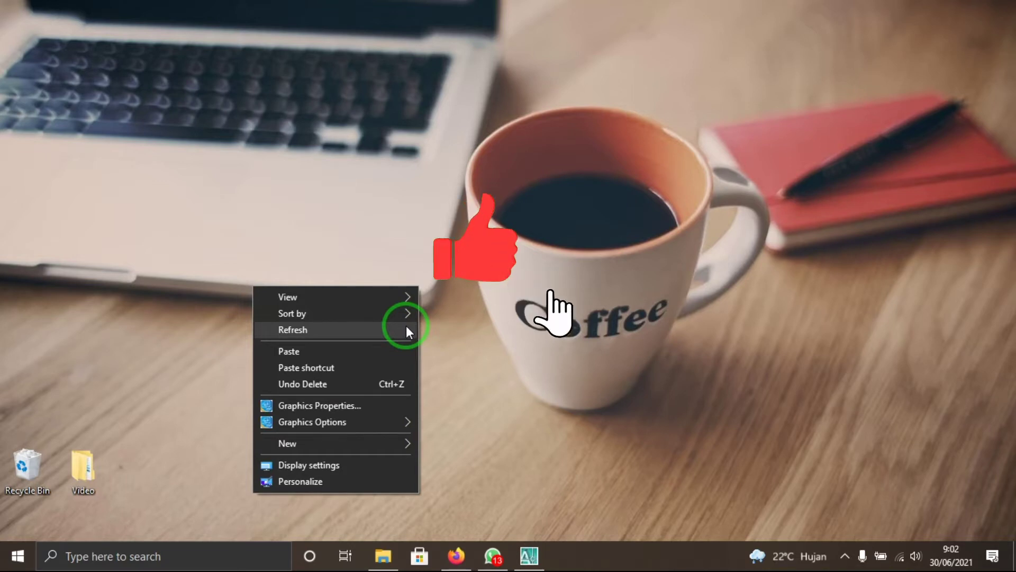
left_click(403, 326)
right_click(388, 326)
left_click(360, 366)
mouse_move(528, 556)
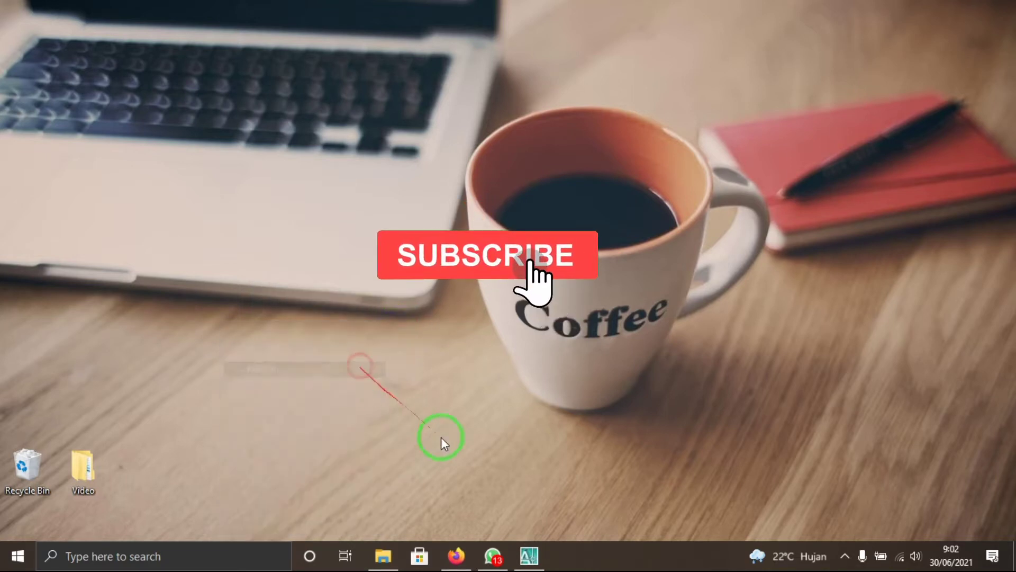
left_click(527, 564)
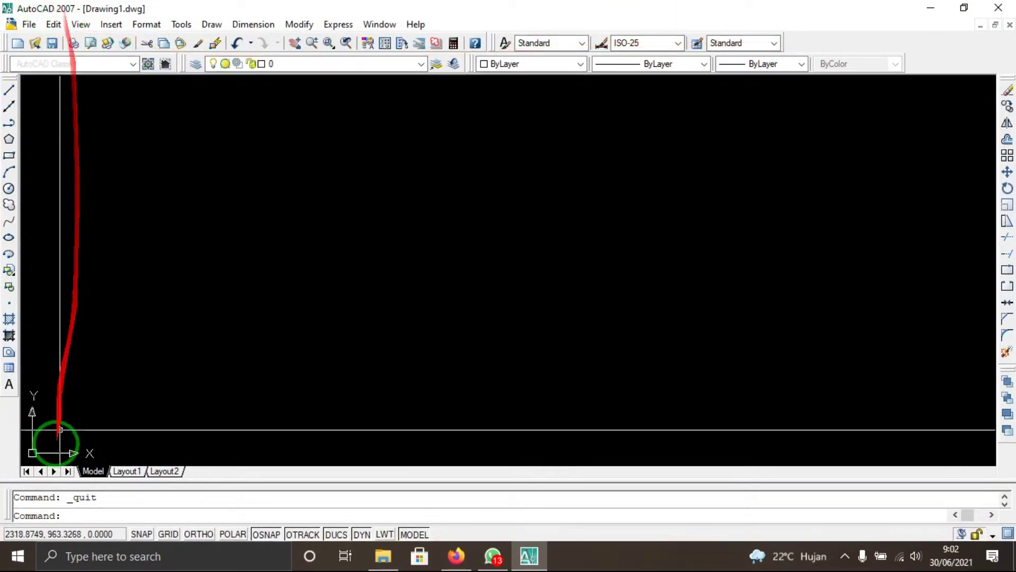
left_click(18, 556)
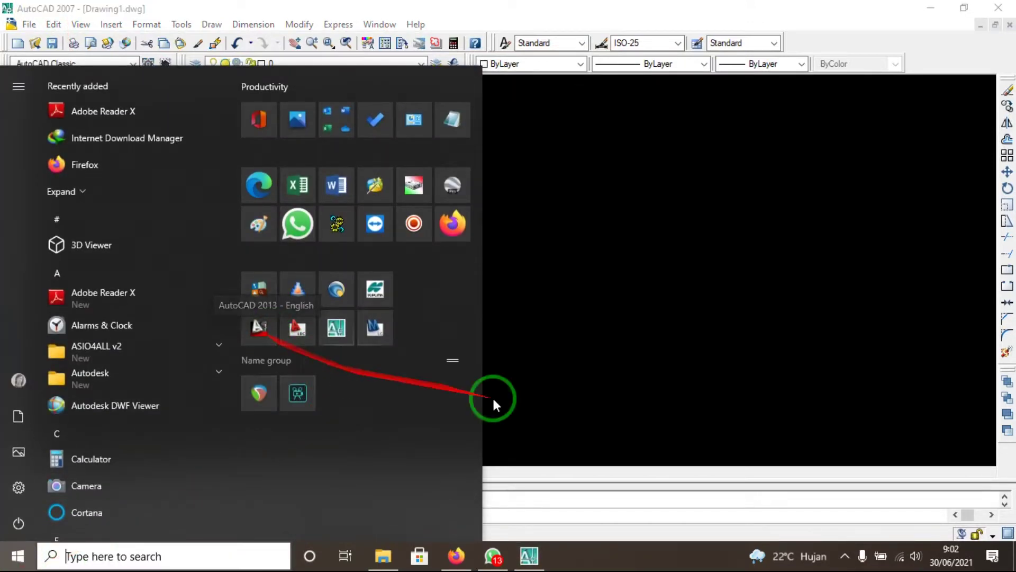
left_click(678, 321)
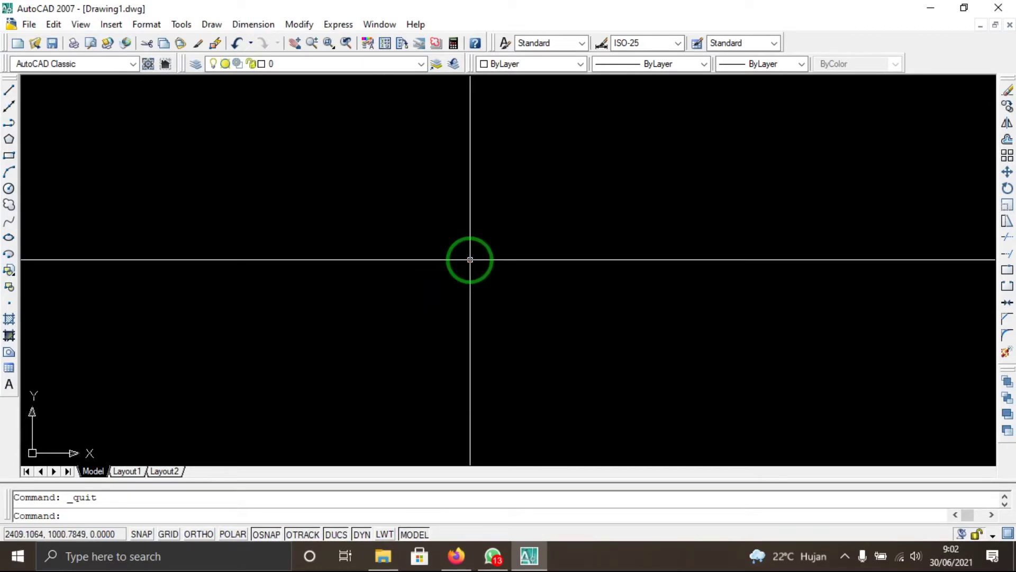
type("rec")
key("Return")
left_click(400, 218)
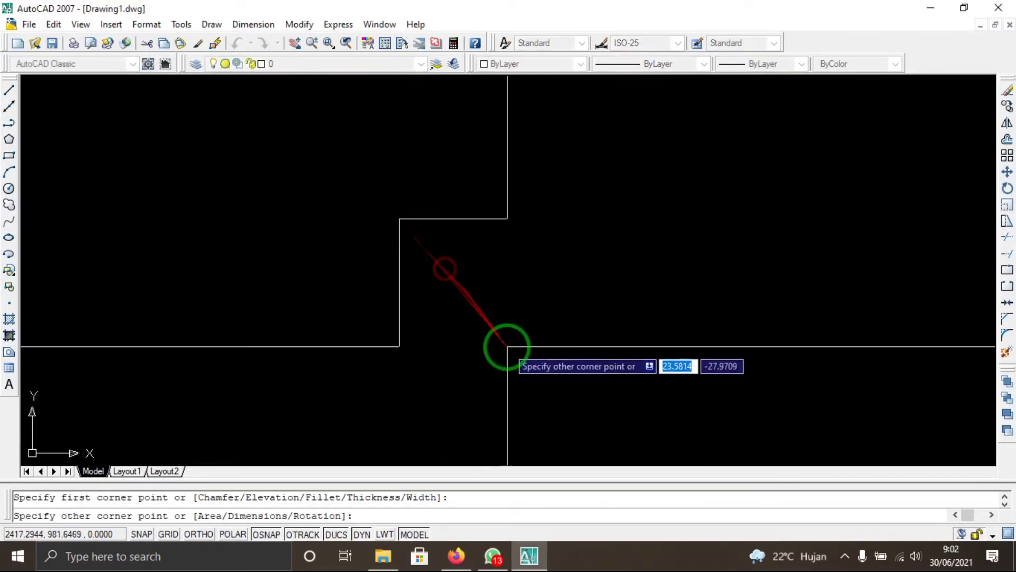
type("20")
key("Tab")
type("20")
key("Return")
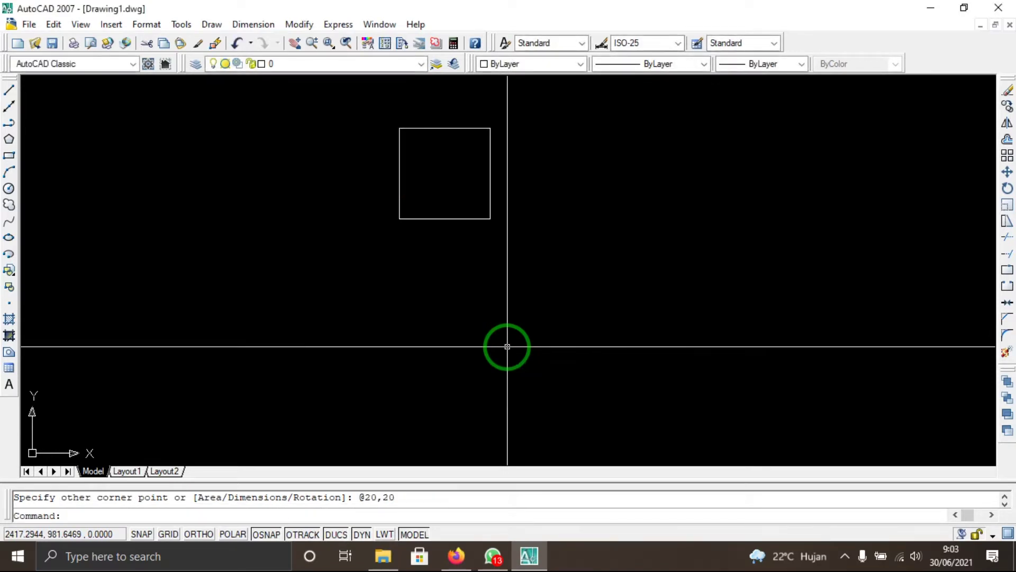
middle_click_drag(460, 241, 421, 318)
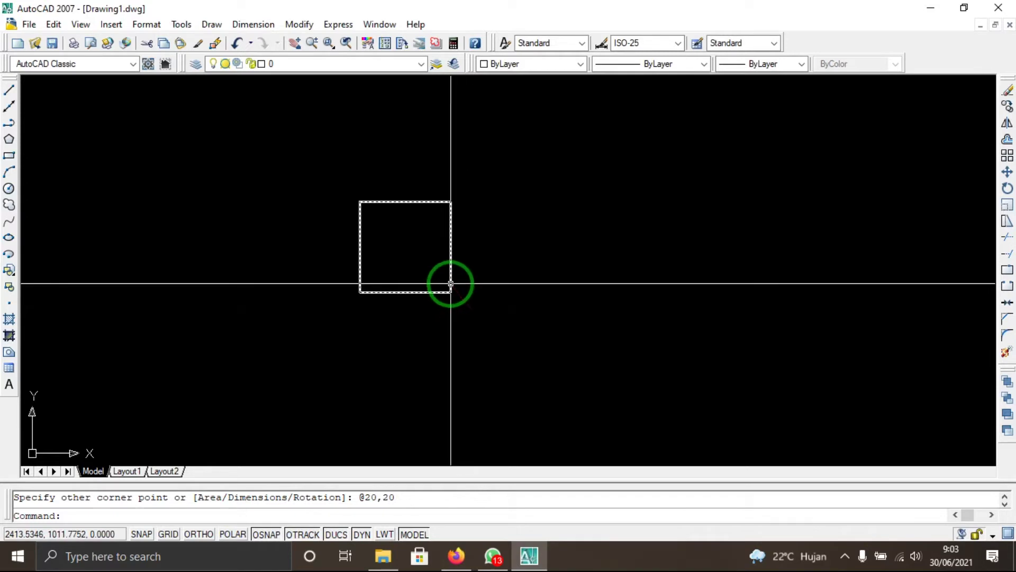
scroll(438, 238, "up", 3)
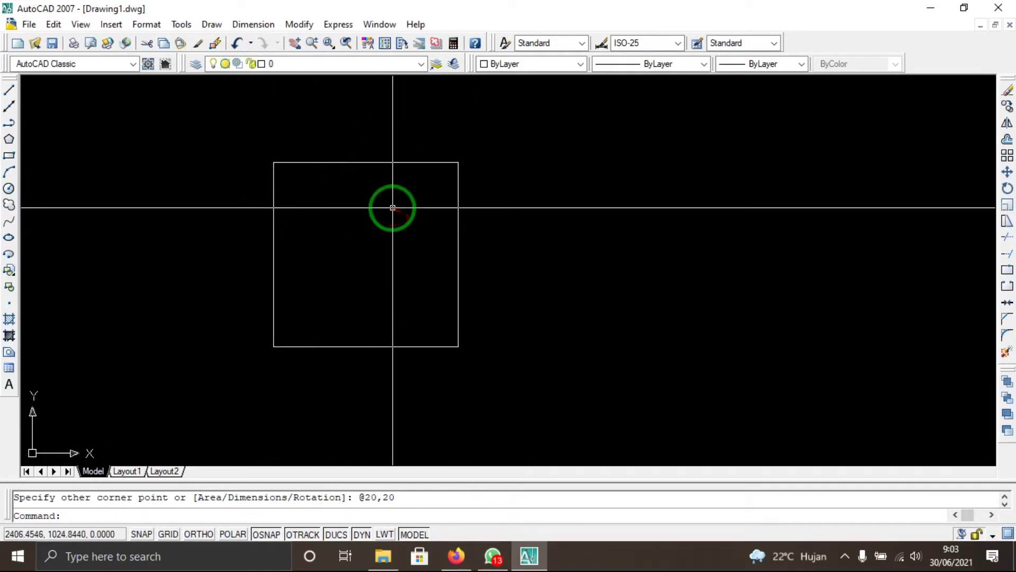
left_click(180, 24)
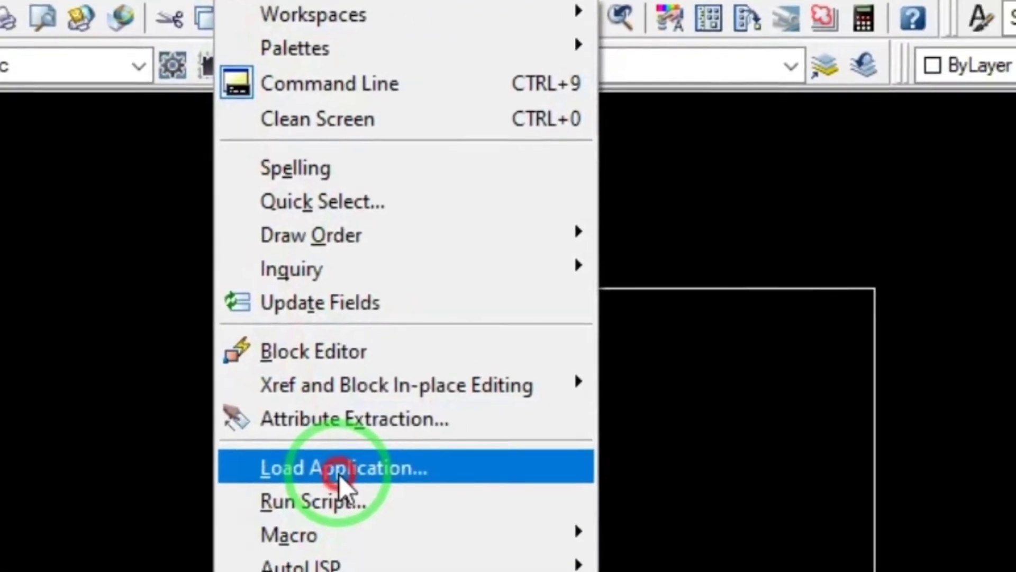
Step: Load the luas.lsp routine from the LUAS AREA folder via Load Application
left_click(418, 486)
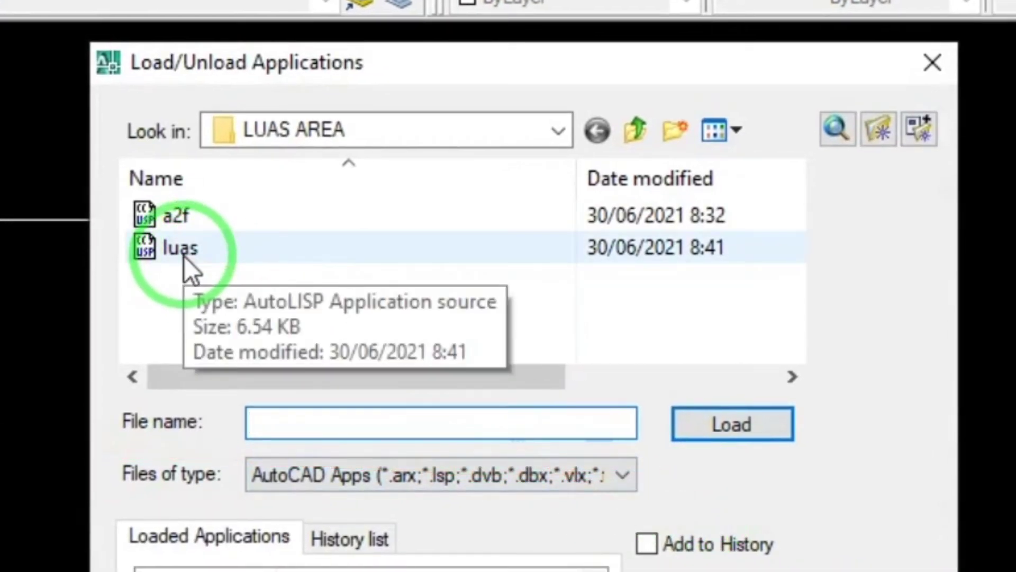
left_click(185, 257)
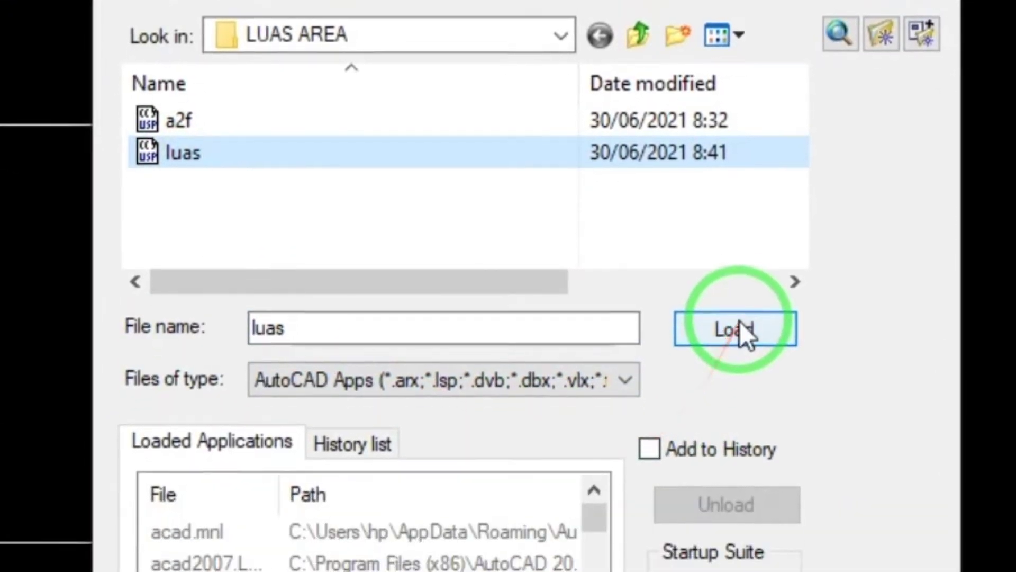
left_click(732, 424)
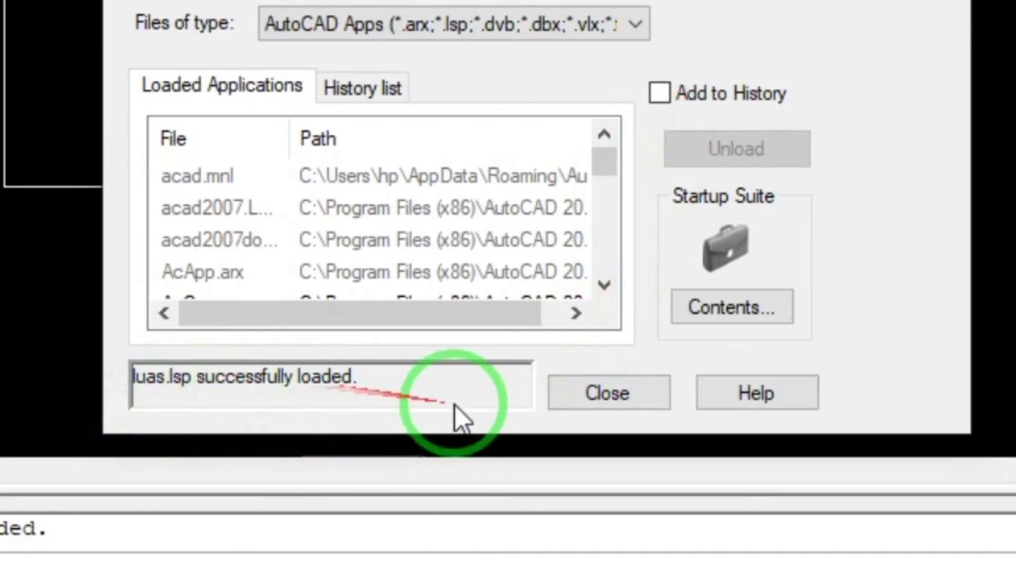
left_click(655, 398)
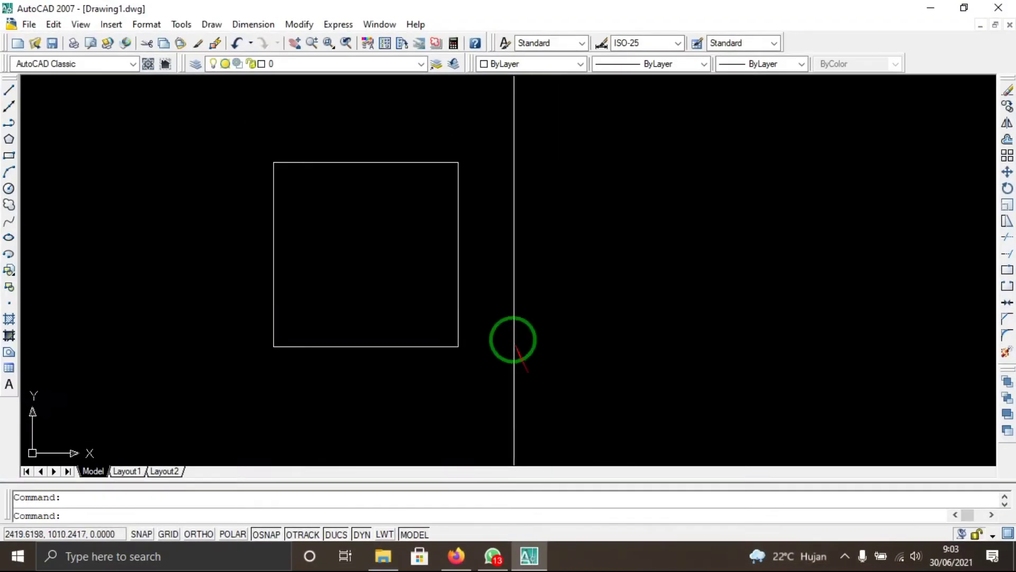
Step: Run luas on the square to create its 400.00 m² area label below it
scroll(447, 313, "down", 1)
type("luas")
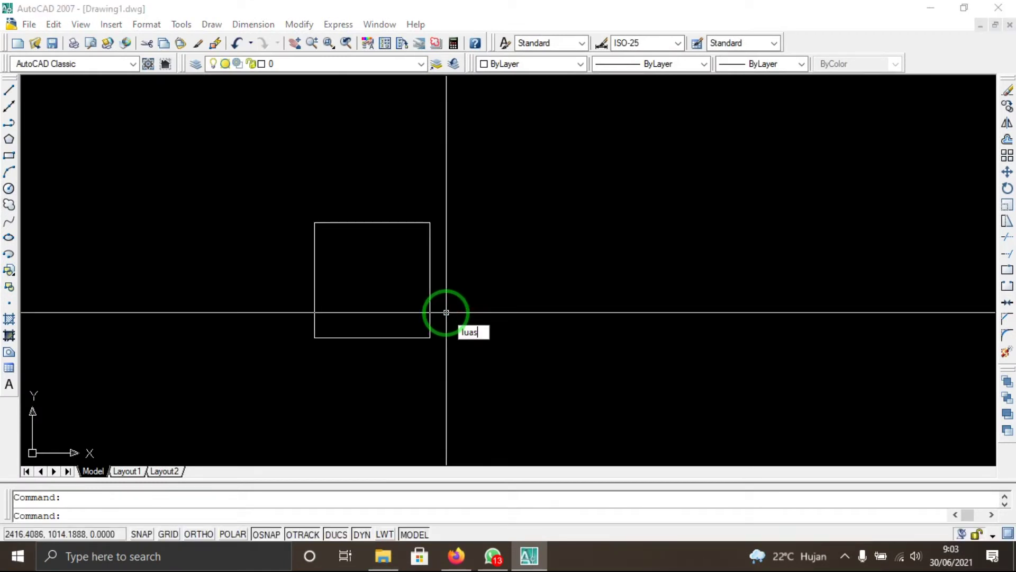
key("Return")
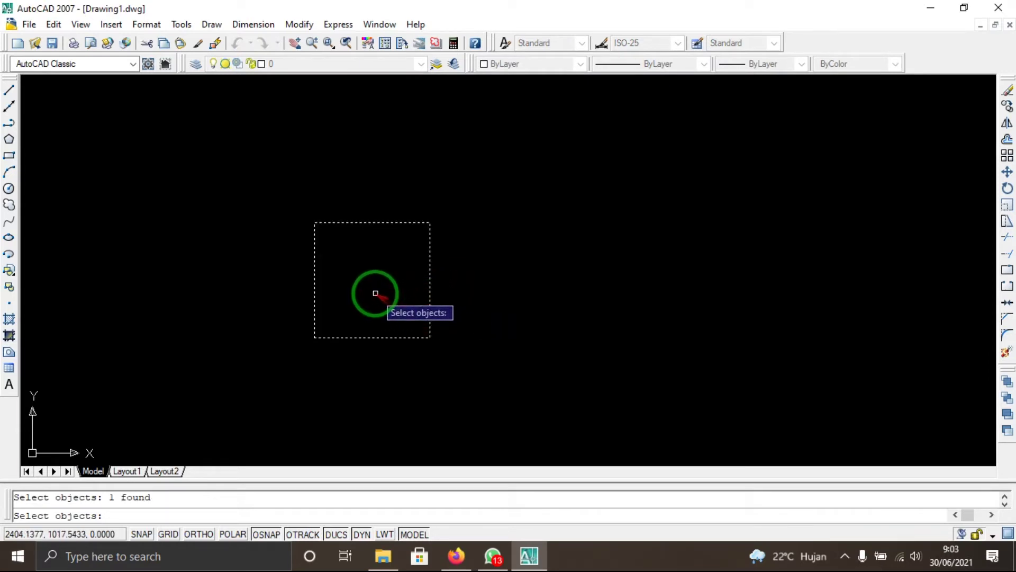
key("Return")
scroll(386, 290, "up", 3)
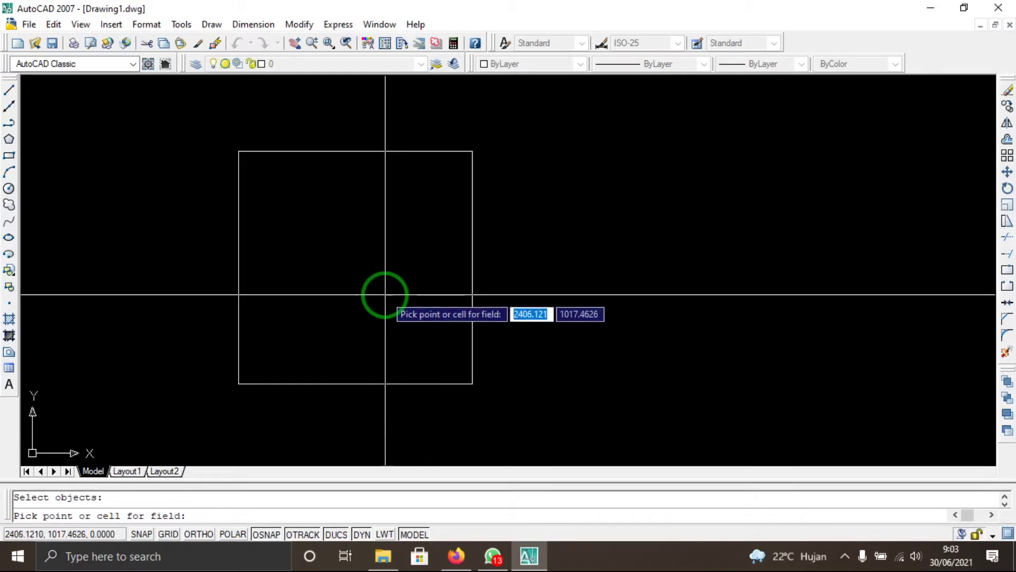
scroll(386, 249, "down", 2)
scroll(389, 263, "down", 2)
left_click(335, 347)
scroll(360, 363, "up", 2)
scroll(402, 343, "up", 2)
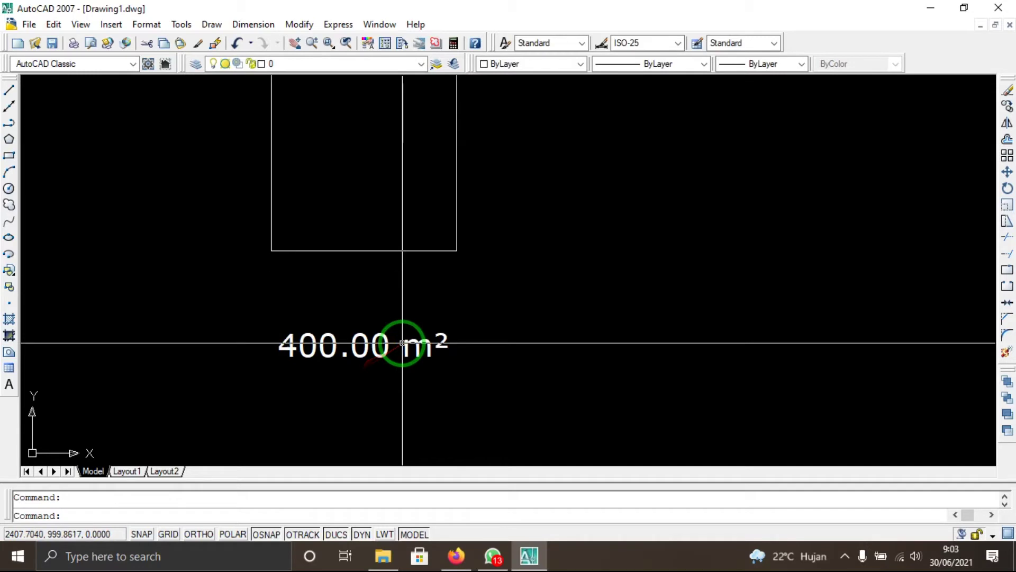
Step: Move the 400.00 m² label so it sits inside the square
left_click(447, 390)
left_click(397, 323)
type("m")
key("Return")
scroll(359, 311, "down", 3)
scroll(352, 370, "up", 2)
left_click(349, 385)
middle_click_drag(442, 347, 419, 290)
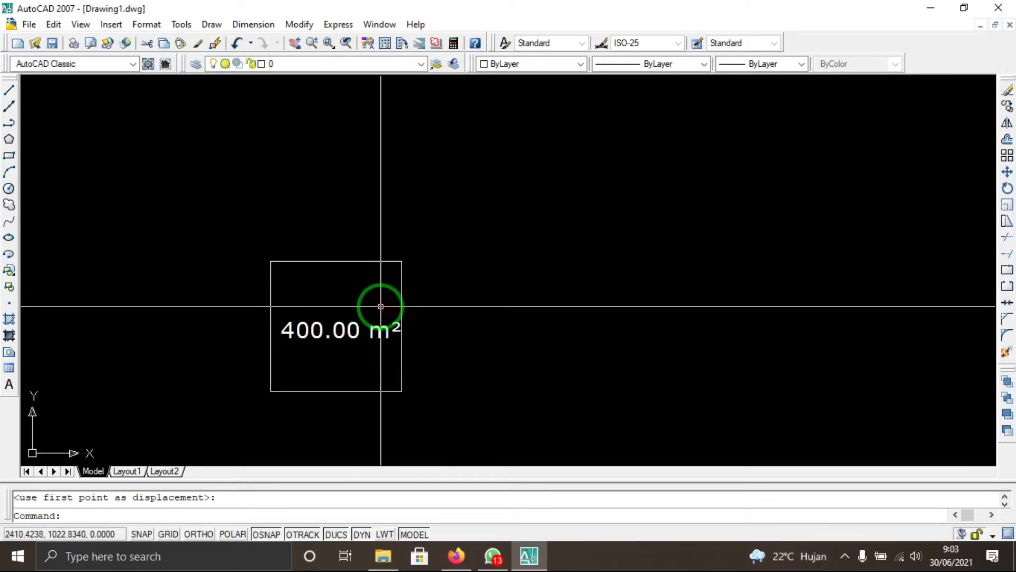
scroll(449, 329, "down", 5)
scroll(351, 337, "up", 1)
scroll(376, 339, "up", 2)
scroll(412, 312, "up", 1)
Step: Draw a circle to the right of the square
type("c")
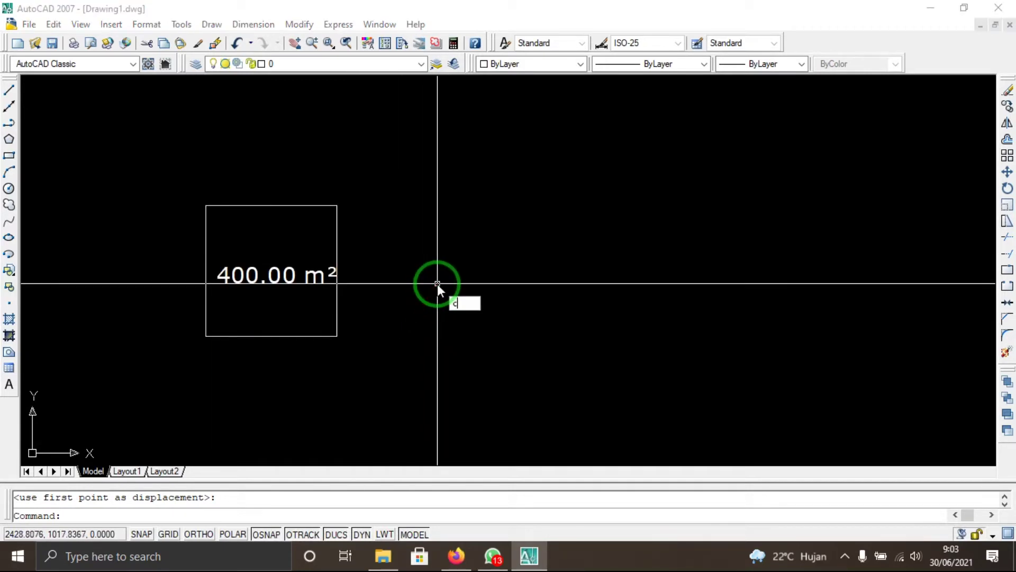
key("Return")
left_click(480, 299)
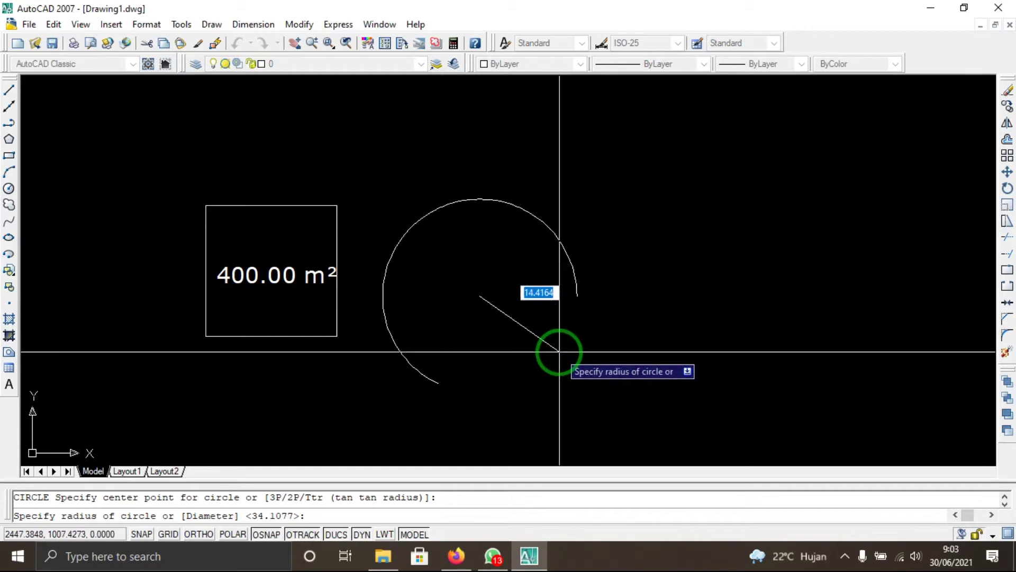
left_click(554, 346)
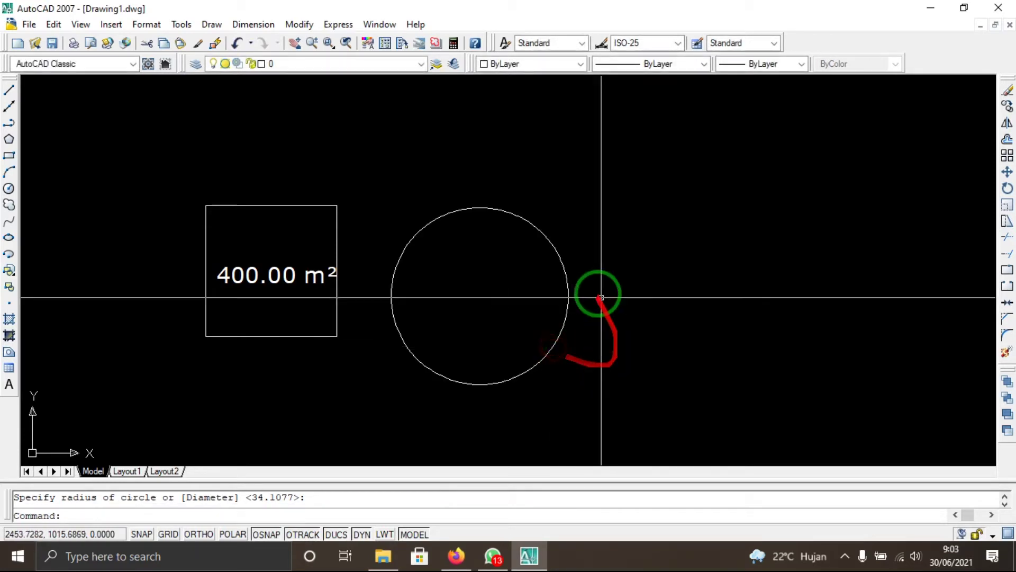
middle_click_drag(594, 295, 513, 241)
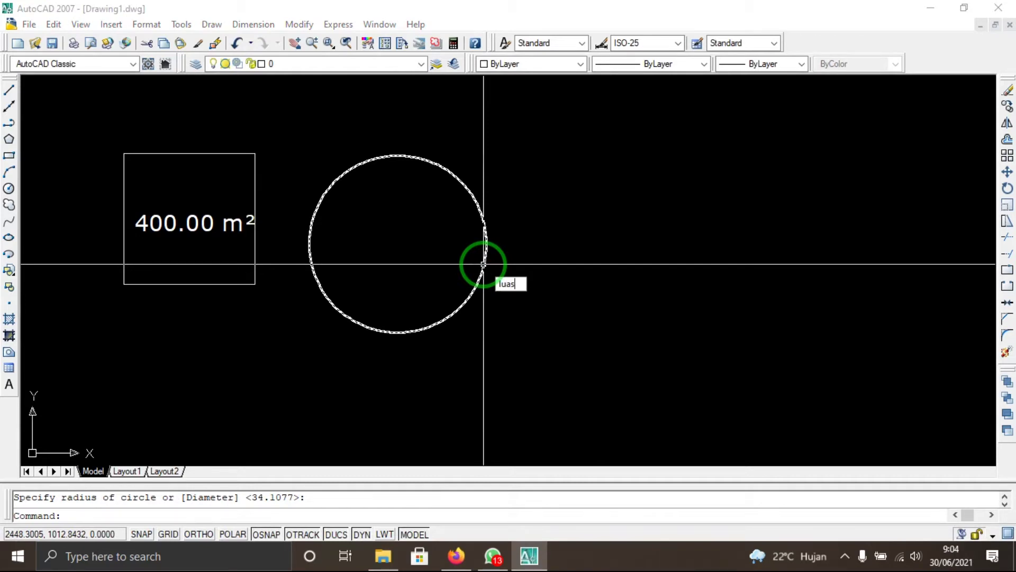
Step: Label the circle with its 573.12 m² area inside it and list its properties
key("Return")
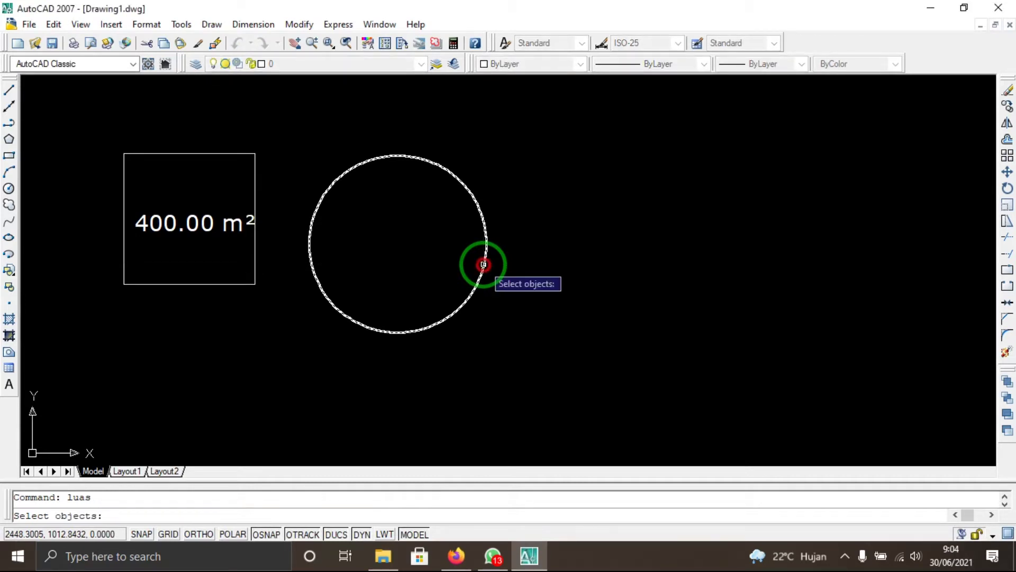
left_click(483, 264)
key("Return")
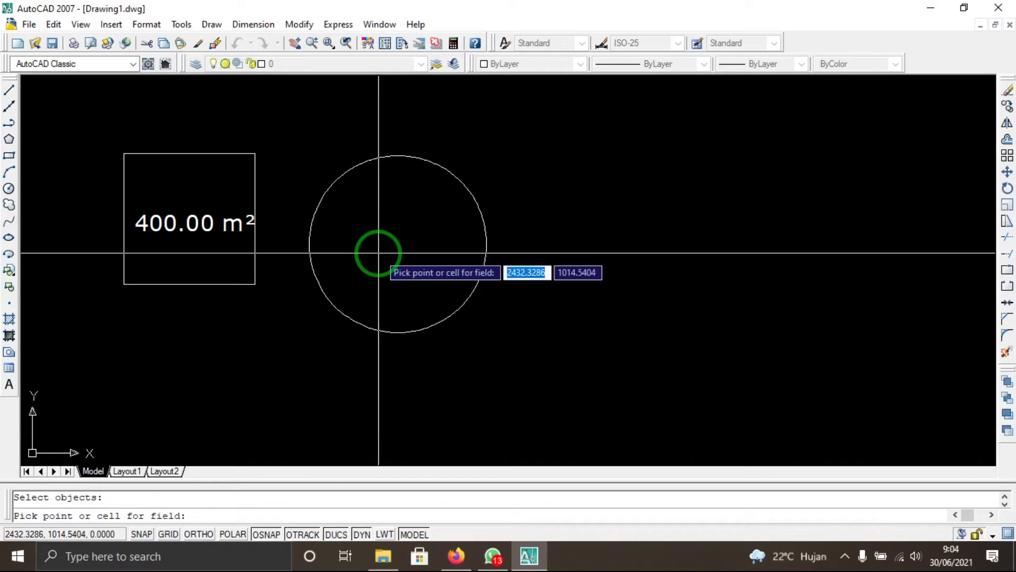
left_click(348, 255)
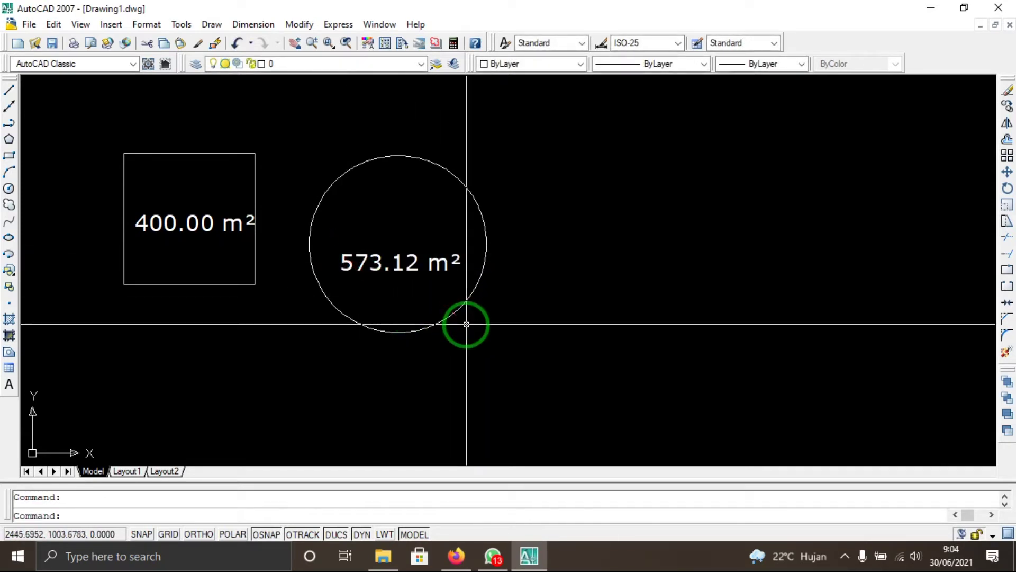
middle_click_drag(458, 324, 492, 350)
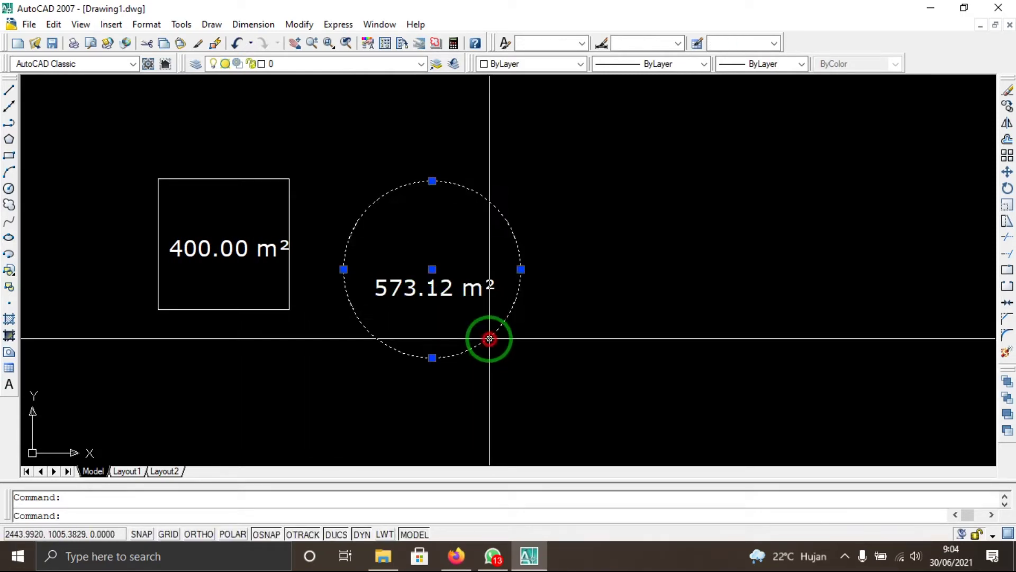
key("Return")
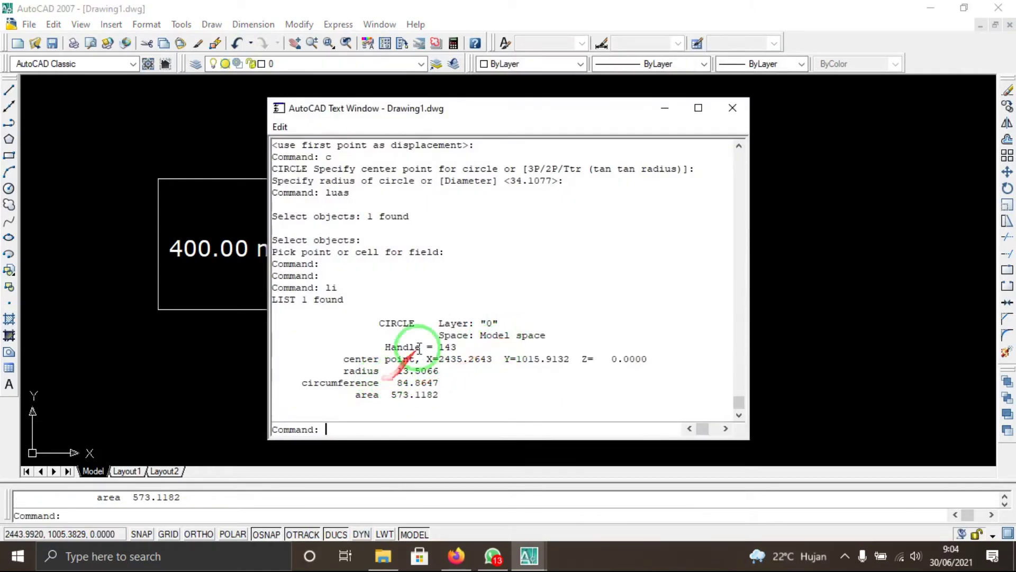
Step: Check the circle's 573.1182 area in the listing, then close the Text Window
left_click_drag(485, 111, 782, 99)
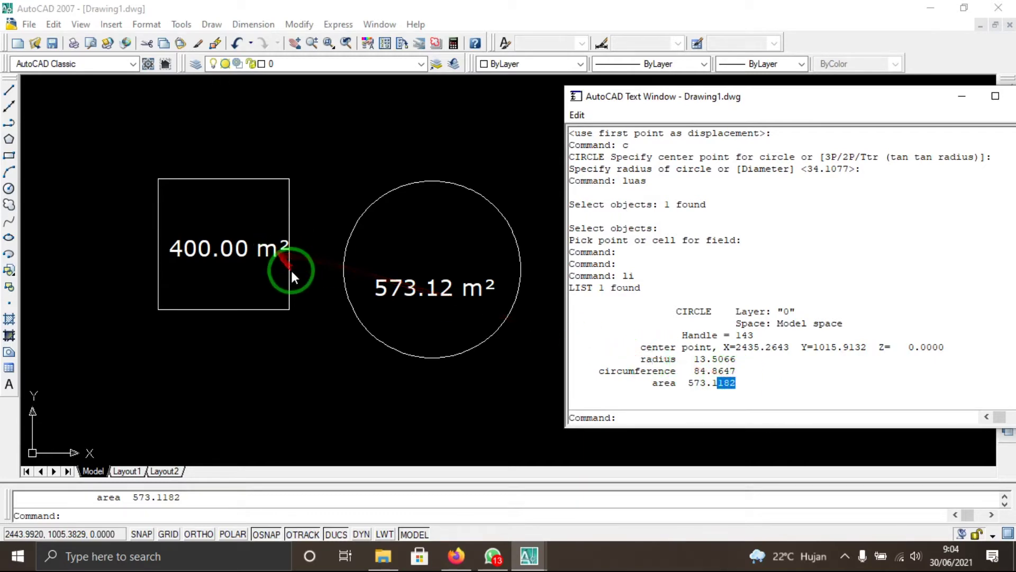
left_click_drag(921, 96, 841, 98)
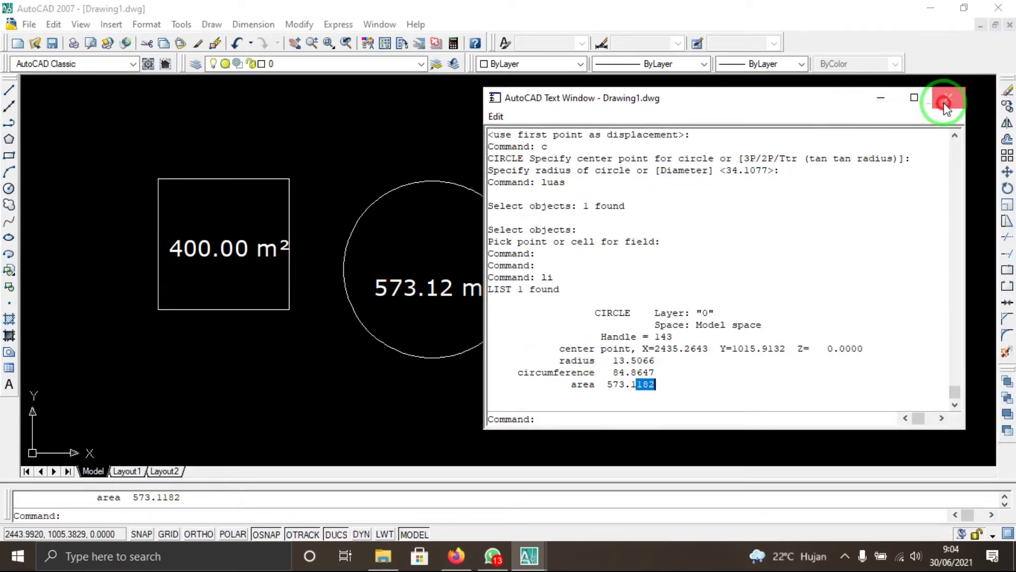
left_click(948, 104)
Step: List the square to confirm area 400.0000 and perimeter 80.0000
left_click(289, 215)
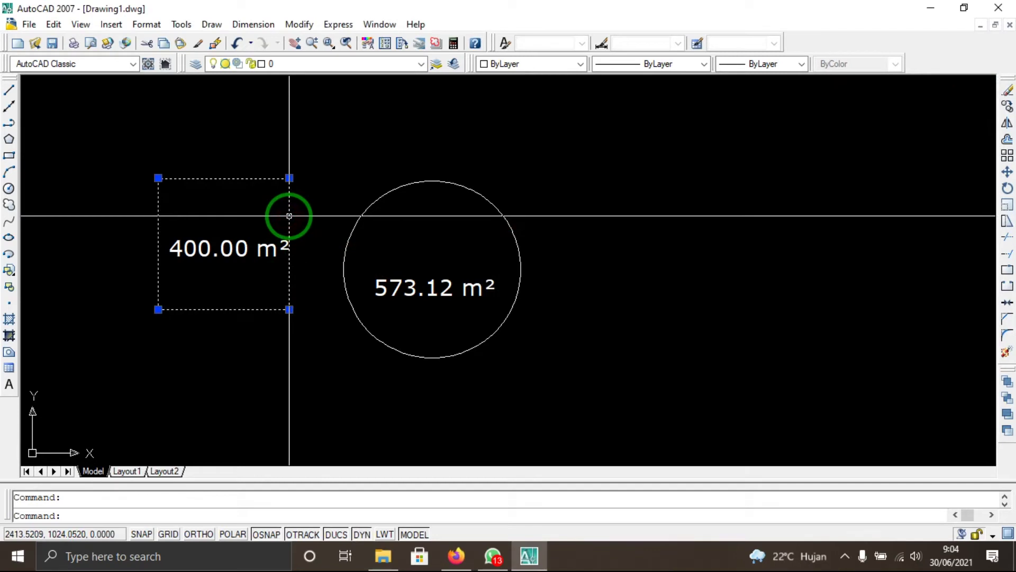
type("li")
key("Return")
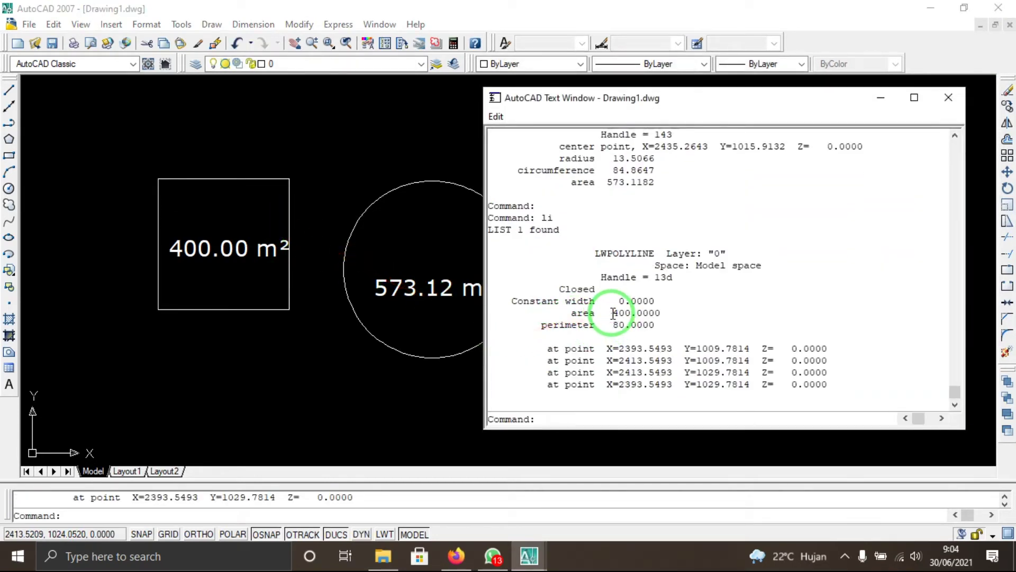
left_click(948, 97)
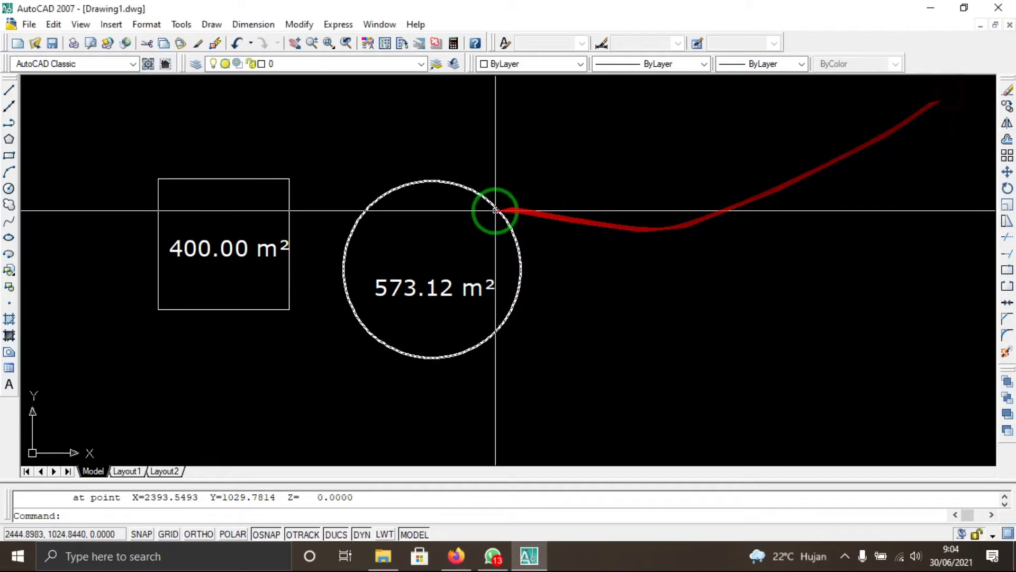
scroll(492, 215, "down", 2)
middle_click_drag(532, 256, 449, 258)
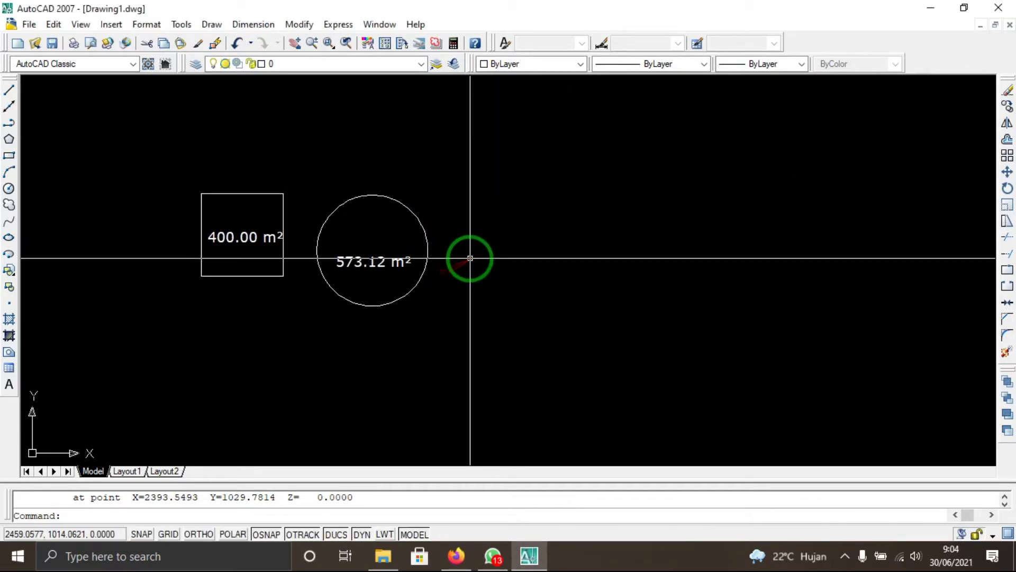
Step: Draw a closed ten-vertex irregular polyline to the right of the circle
type("pl")
key("Return")
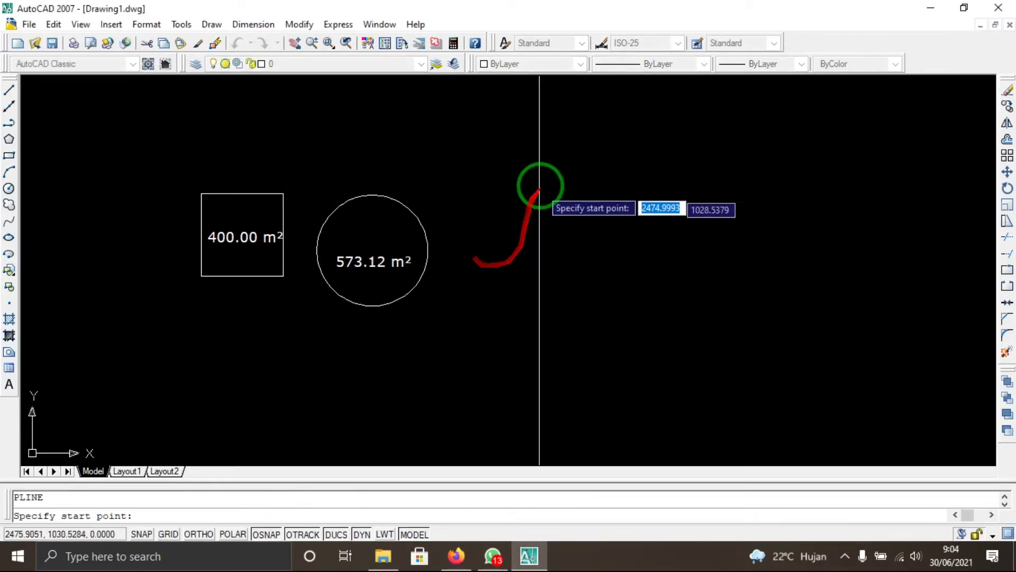
left_click(552, 163)
left_click(483, 206)
left_click(483, 272)
left_click(438, 333)
left_click(512, 380)
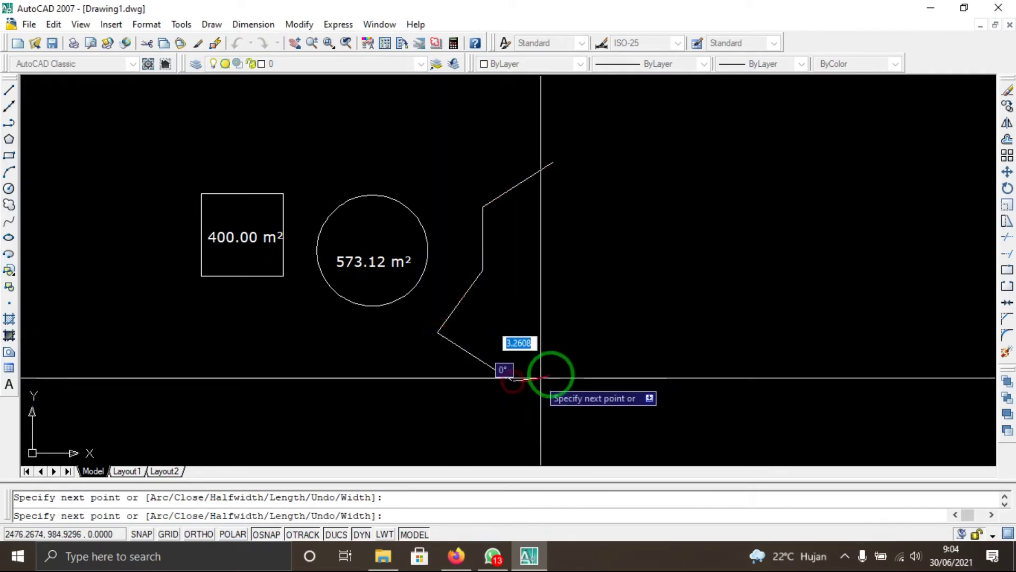
left_click(646, 330)
left_click(688, 266)
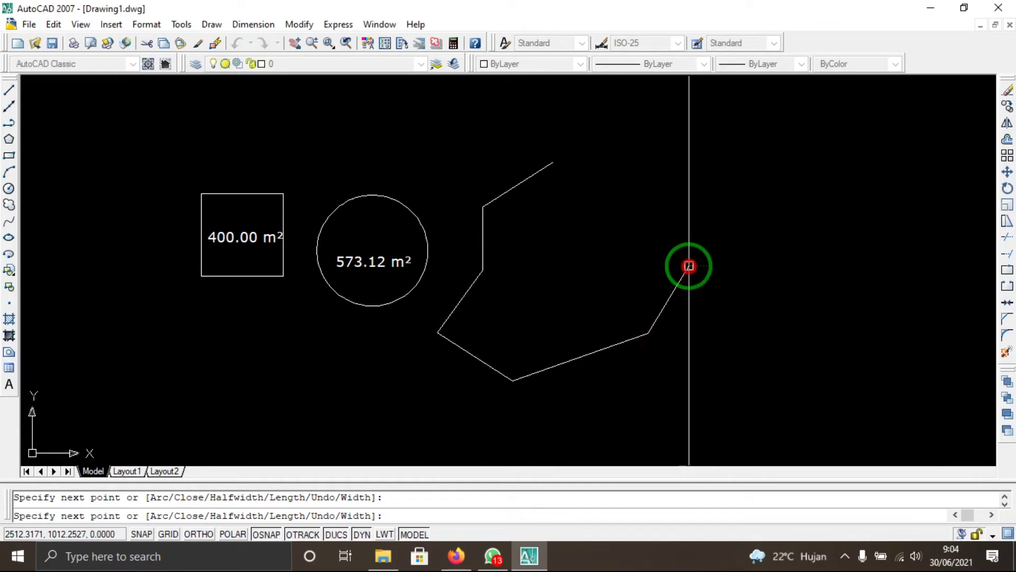
left_click(688, 210)
left_click(658, 146)
left_click(614, 147)
left_click(553, 162)
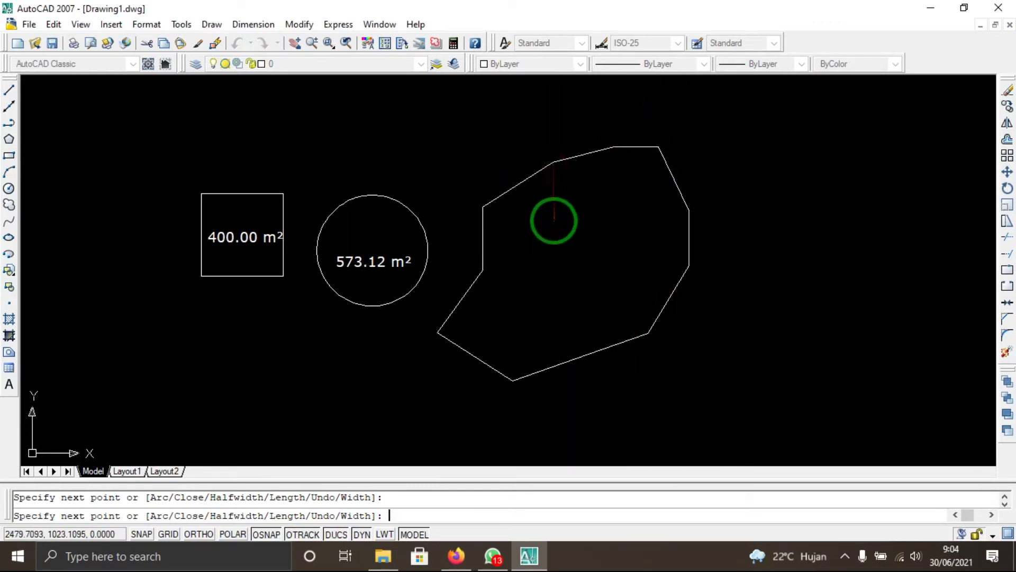
key("Return")
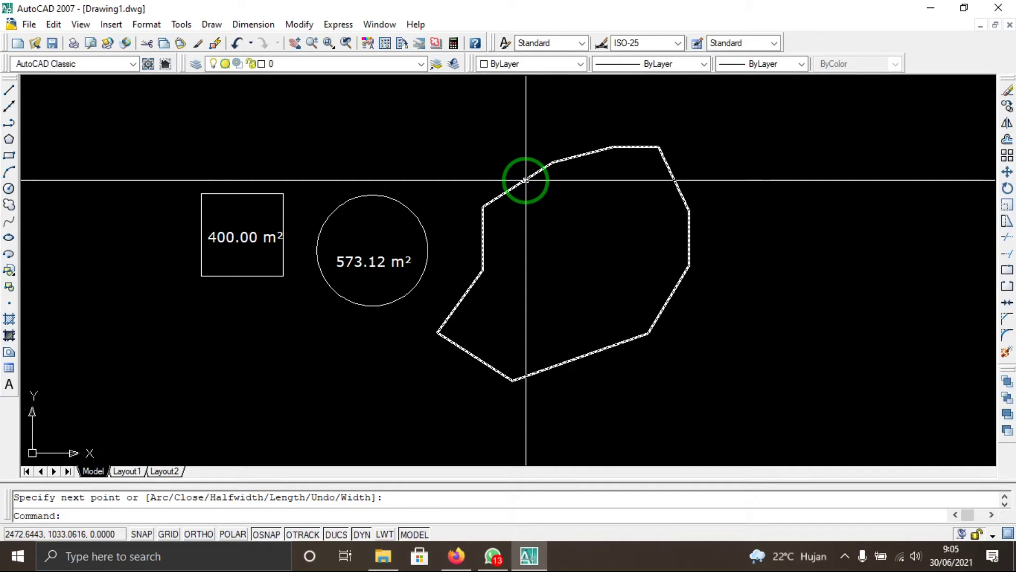
Step: Select the new polygon and start the luas area-labelling routine
left_click(526, 180)
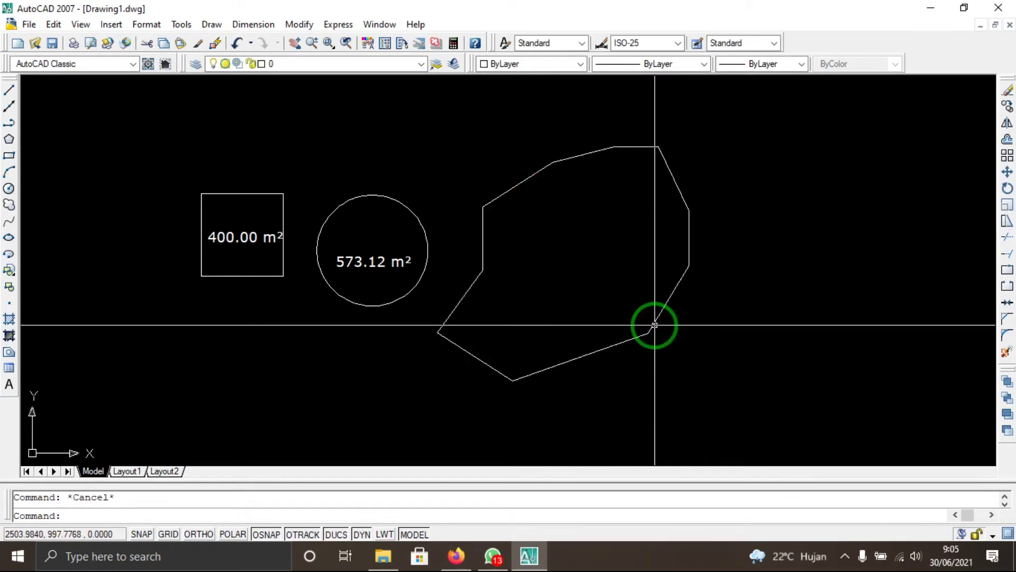
type("luas")
key("Return")
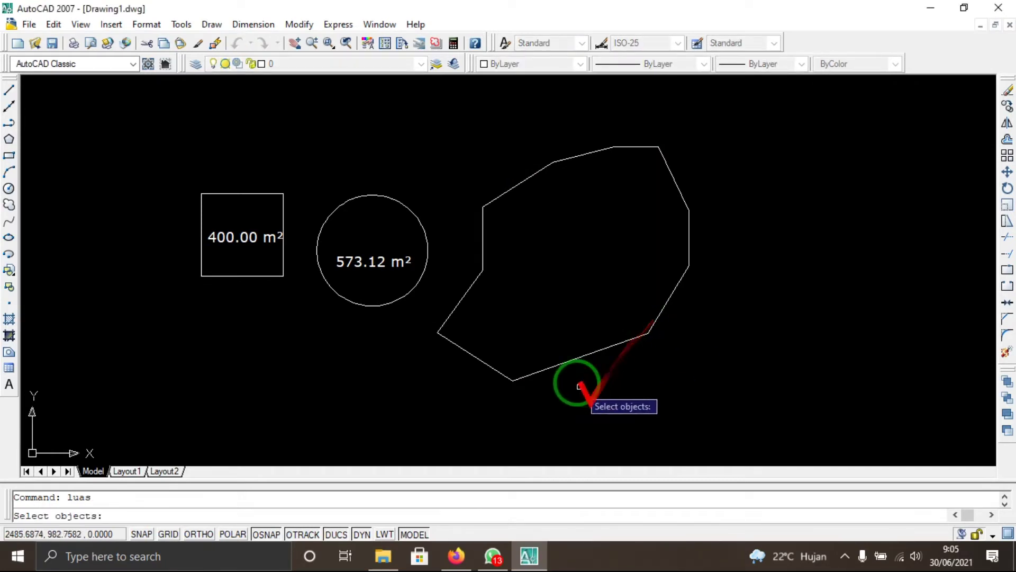
Step: Label the irregular polygon with its 2334.10 m² area placed inside the shape
left_click(569, 358)
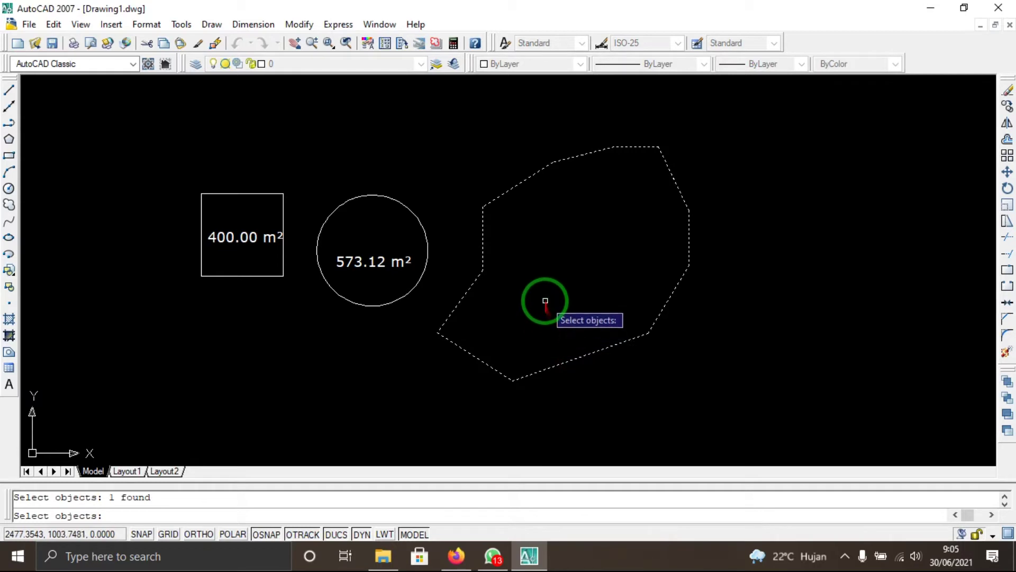
key("Return")
left_click(541, 261)
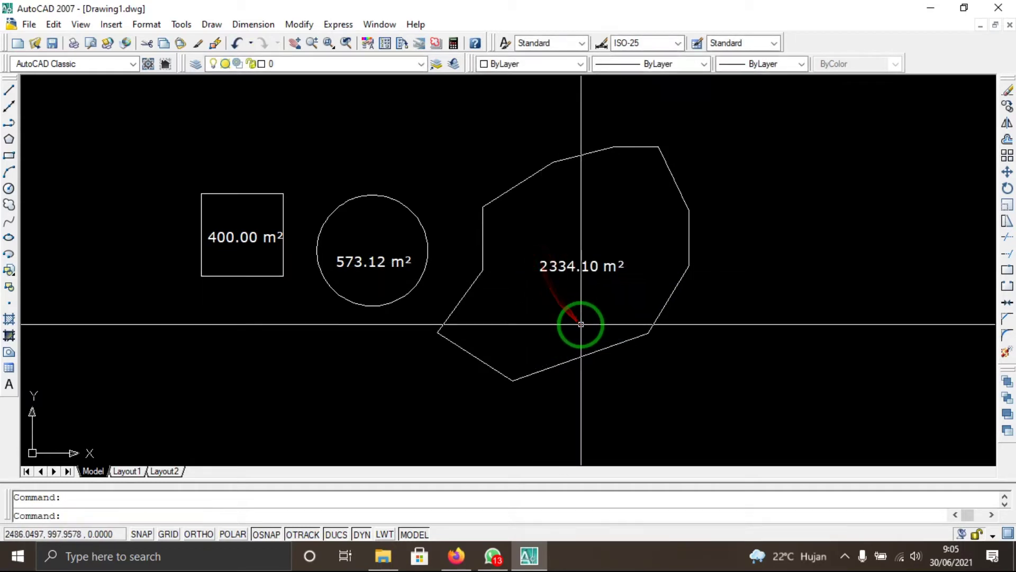
key("Escape")
middle_click_drag(582, 314, 530, 302)
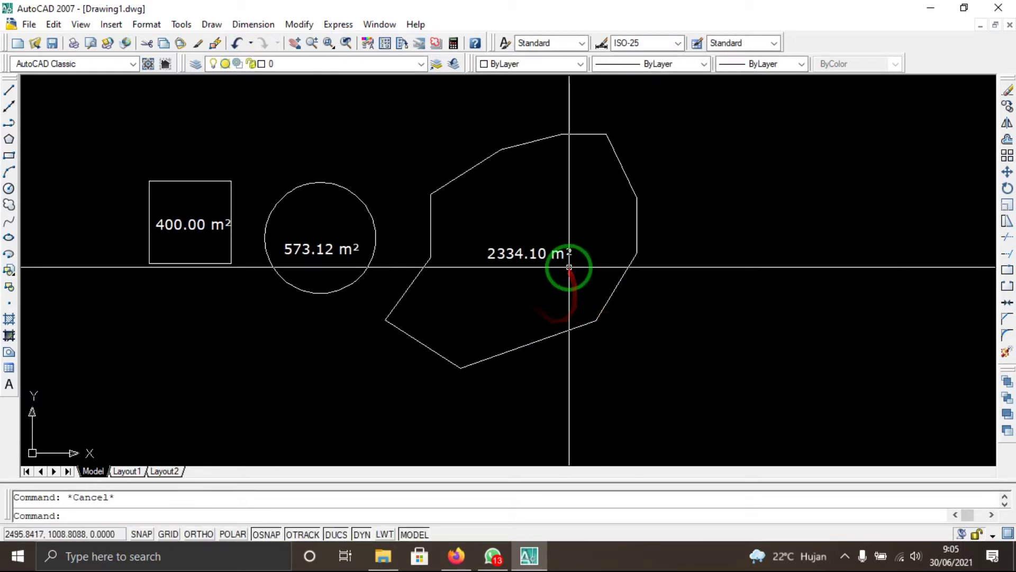
mouse_move(522, 313)
middle_mouse_down()
mouse_move(549, 336)
mouse_move(638, 327)
mouse_move(433, 333)
mouse_move(371, 346)
middle_mouse_up()
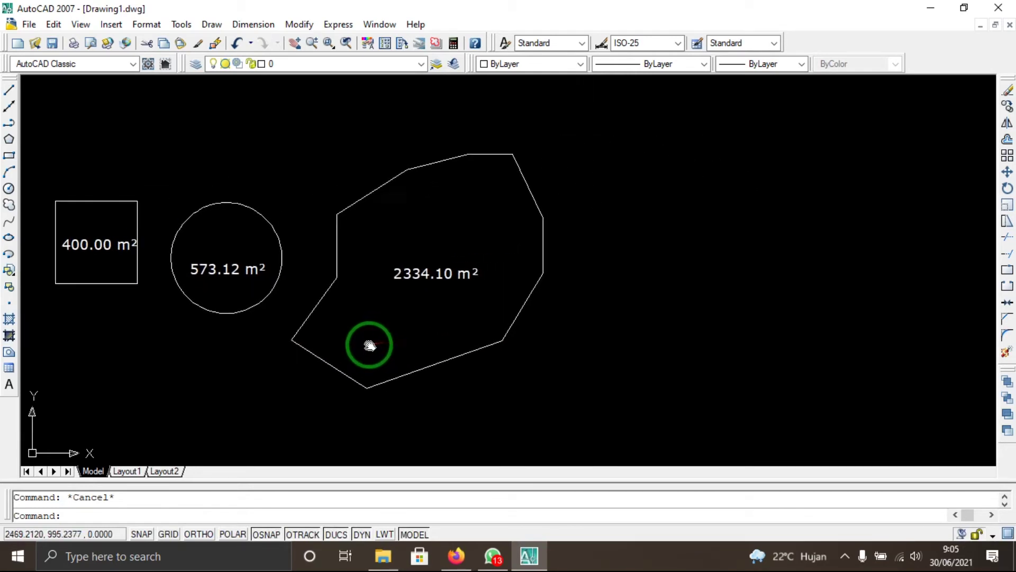
type("l")
key("Return")
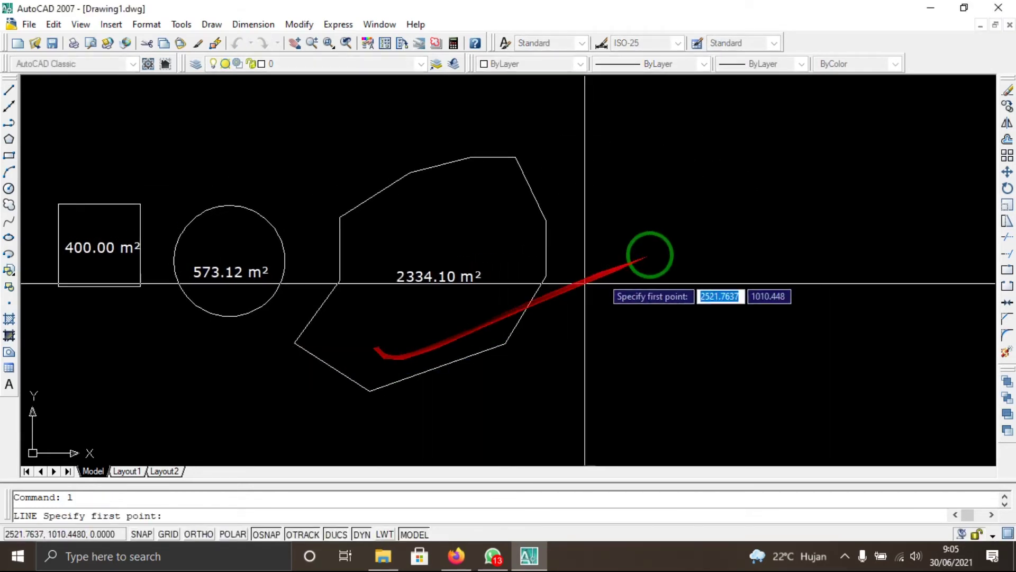
left_click(695, 185)
left_click(604, 316)
left_click(640, 364)
left_click(715, 358)
left_click(759, 270)
left_click(803, 217)
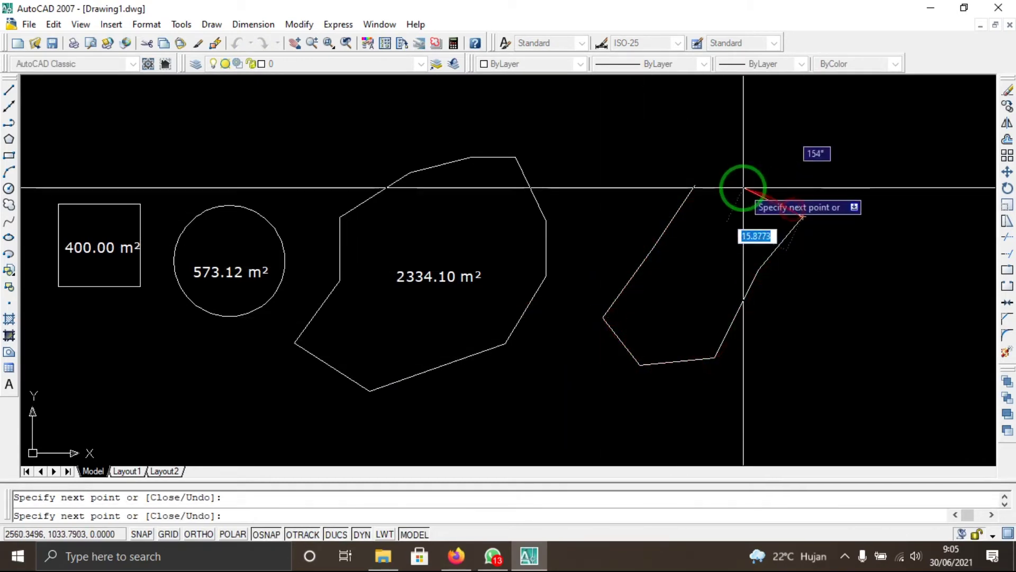
left_click(710, 172)
left_click(695, 186)
key("Return")
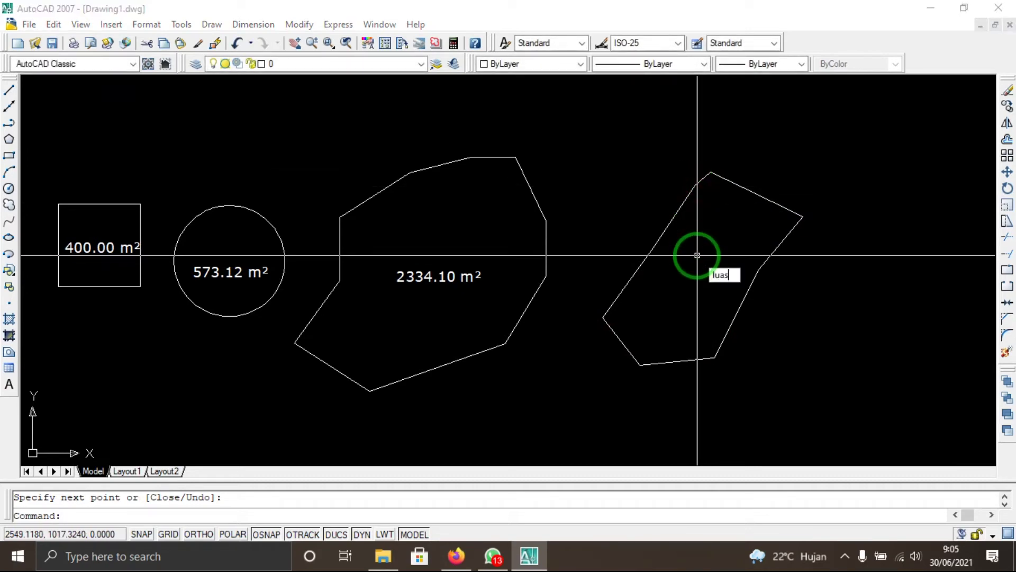
key("Return")
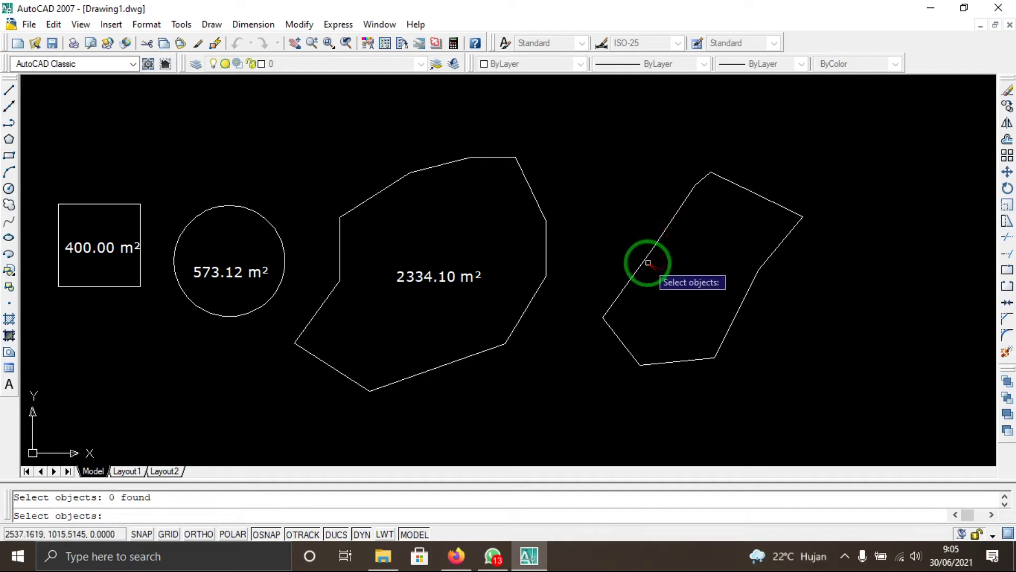
left_click(868, 414)
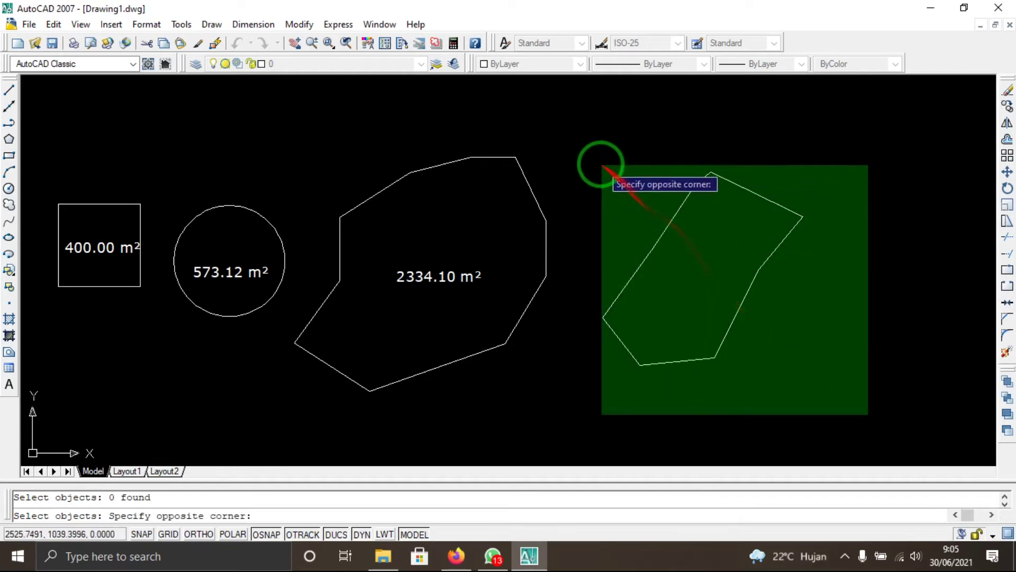
left_click(585, 153)
key("Return")
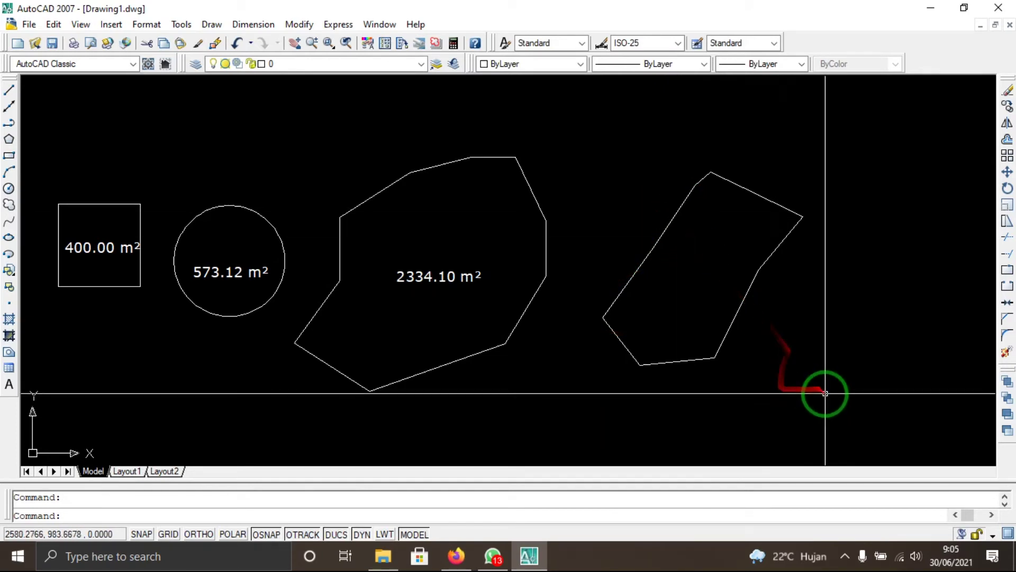
left_click(825, 392)
left_click(595, 134)
key("Delete")
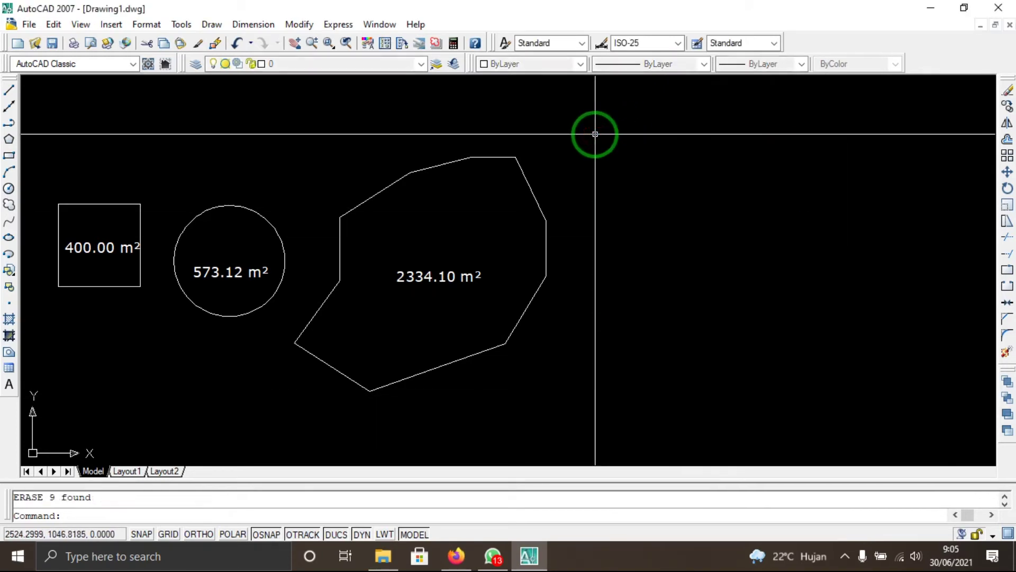
middle_click_drag(497, 261, 540, 265)
scroll(540, 240, "down", 2)
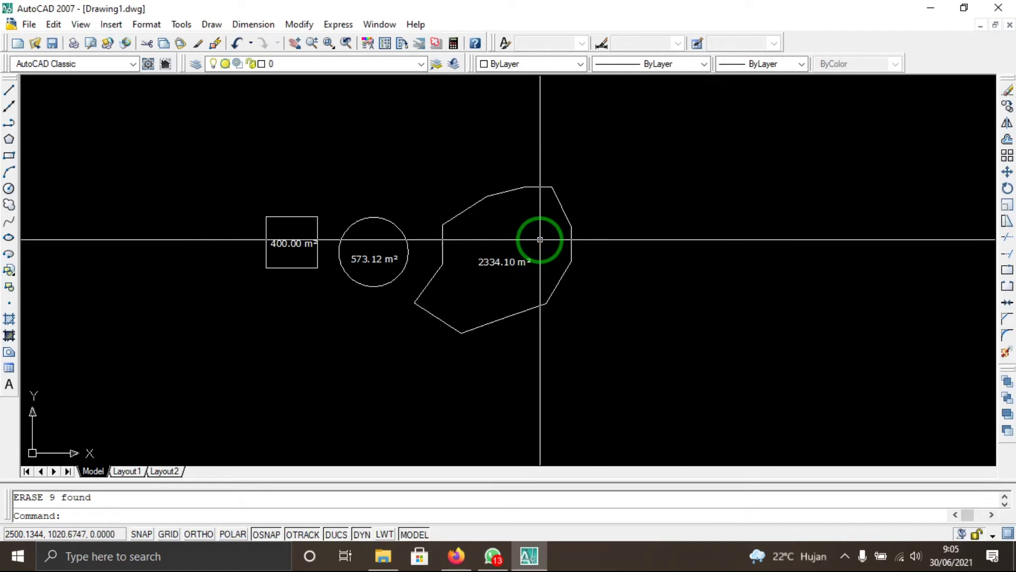
Step: Draw a small rectangle to the right of the labelled polygon
left_click(627, 213)
key("Escape")
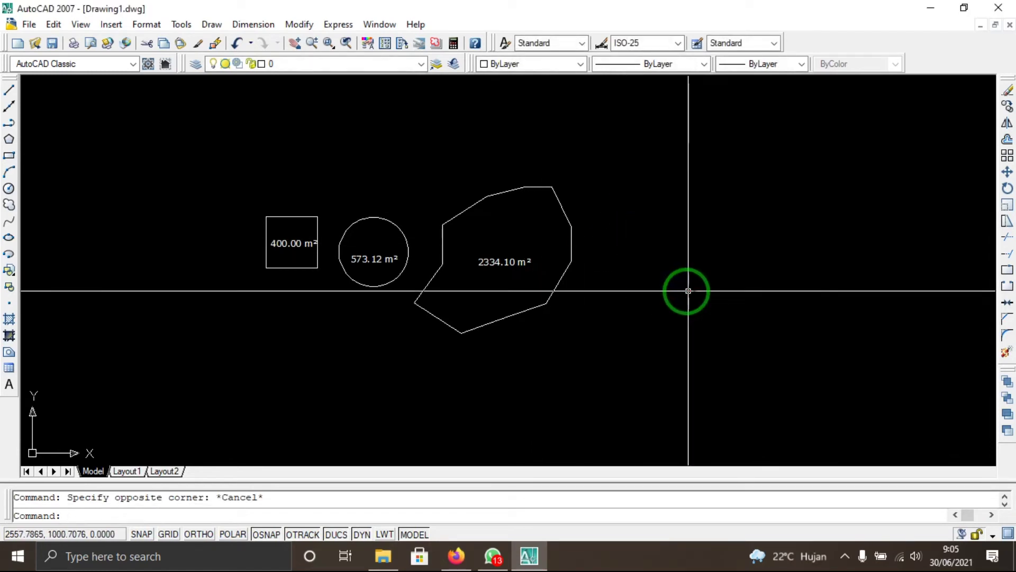
type("rec")
key("Return")
left_click(618, 229)
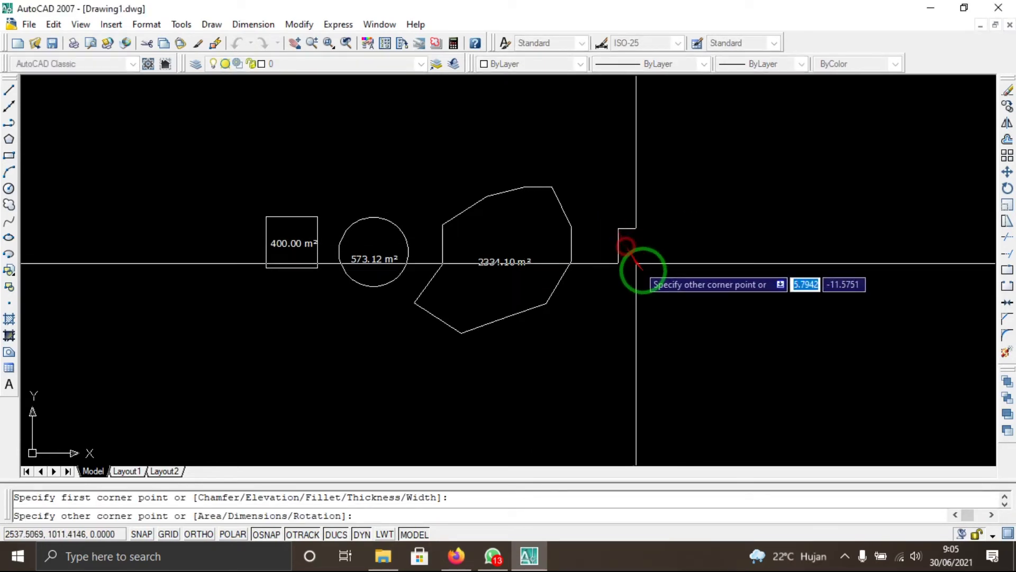
scroll(655, 250, "up", 3)
left_click(655, 249)
left_click(628, 243)
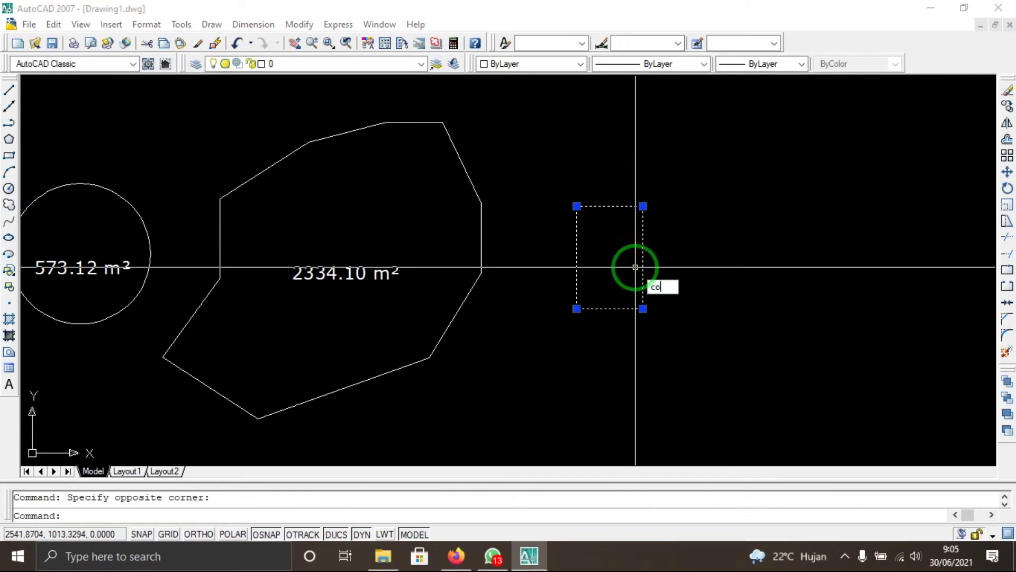
Step: Copy the rectangle three times from its lower-left corner into a row of four
key("Return")
left_click(577, 309)
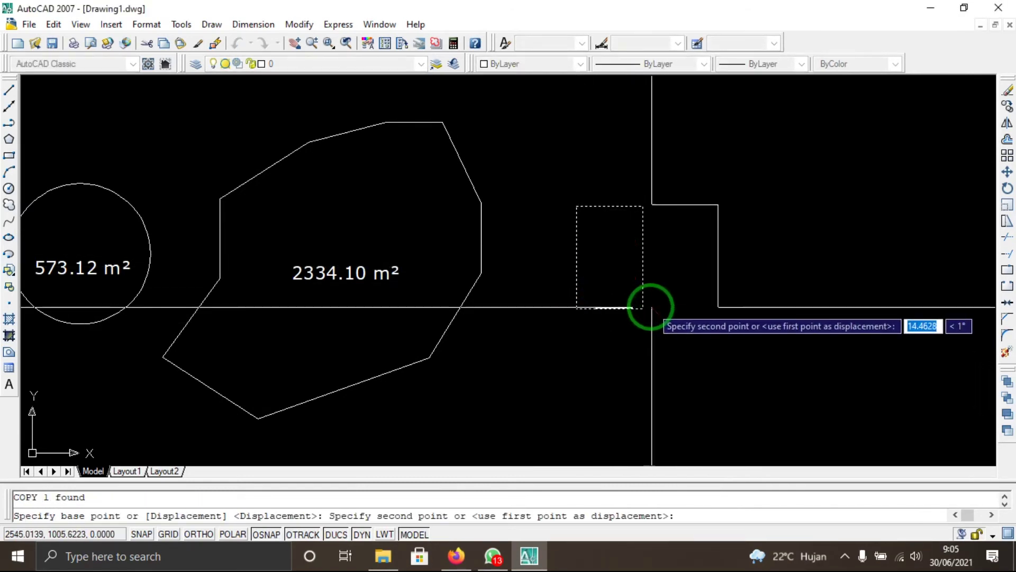
left_click(643, 309)
left_click(709, 308)
left_click(776, 309)
key("Escape")
scroll(561, 277, "down", 3)
scroll(571, 281, "up", 2)
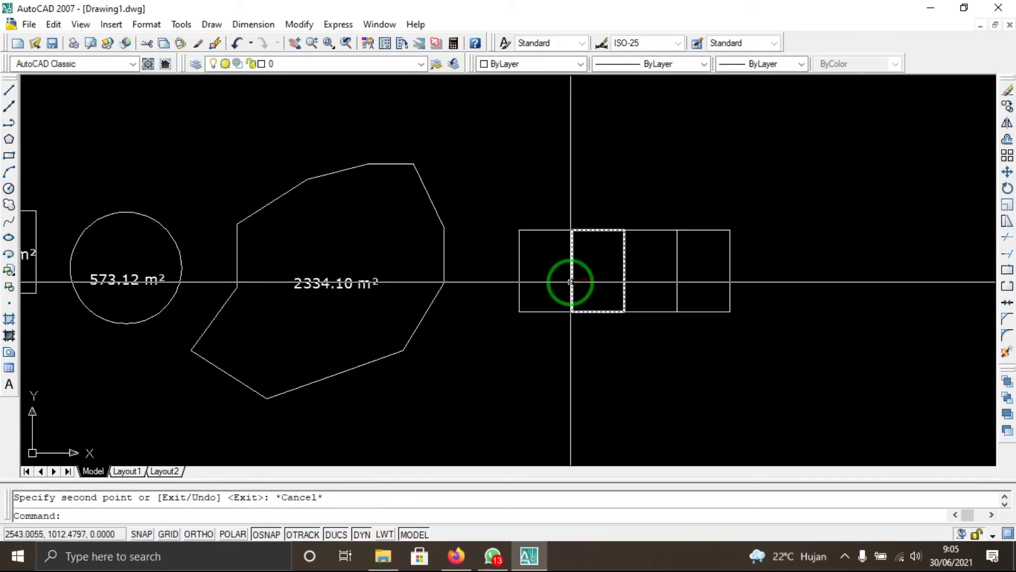
left_click(570, 282)
left_click(678, 278)
key("Escape")
scroll(575, 331, "up", 2)
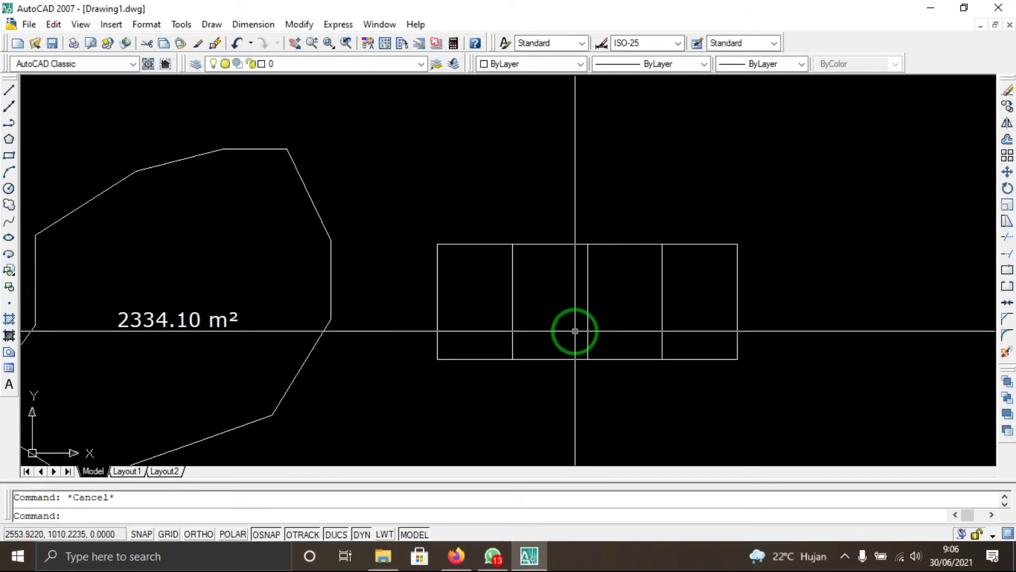
middle_click_drag(586, 335, 596, 330)
Step: Label the first two rectangles with their 250.84 m² areas using luas
type("luas")
key("Return")
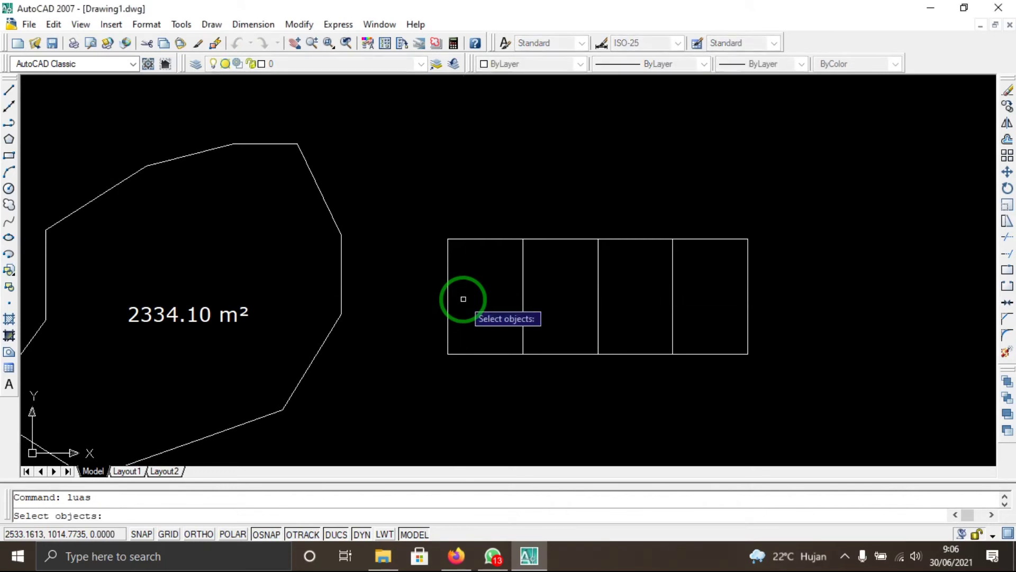
key("Return")
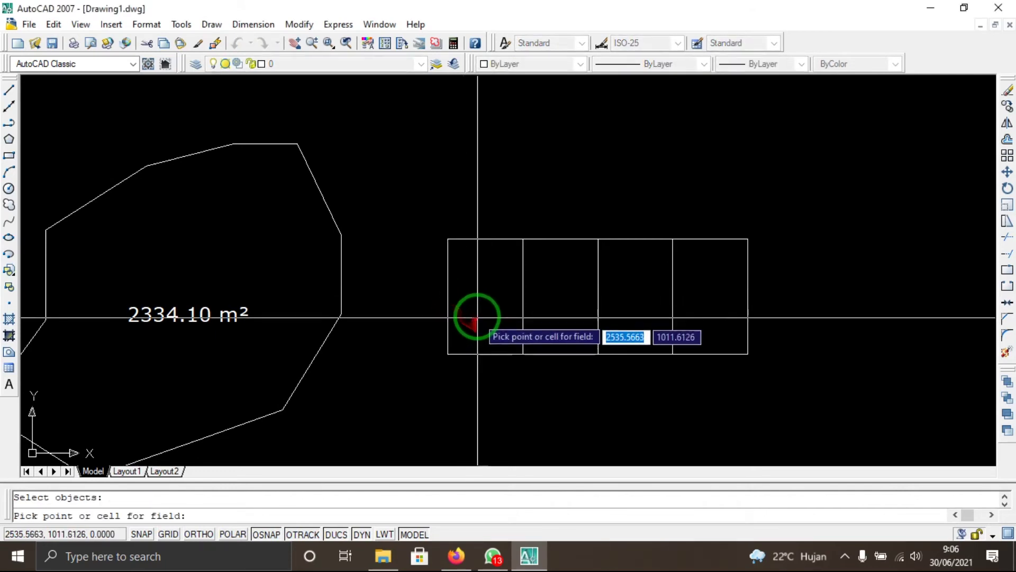
left_click(465, 335)
key("Return")
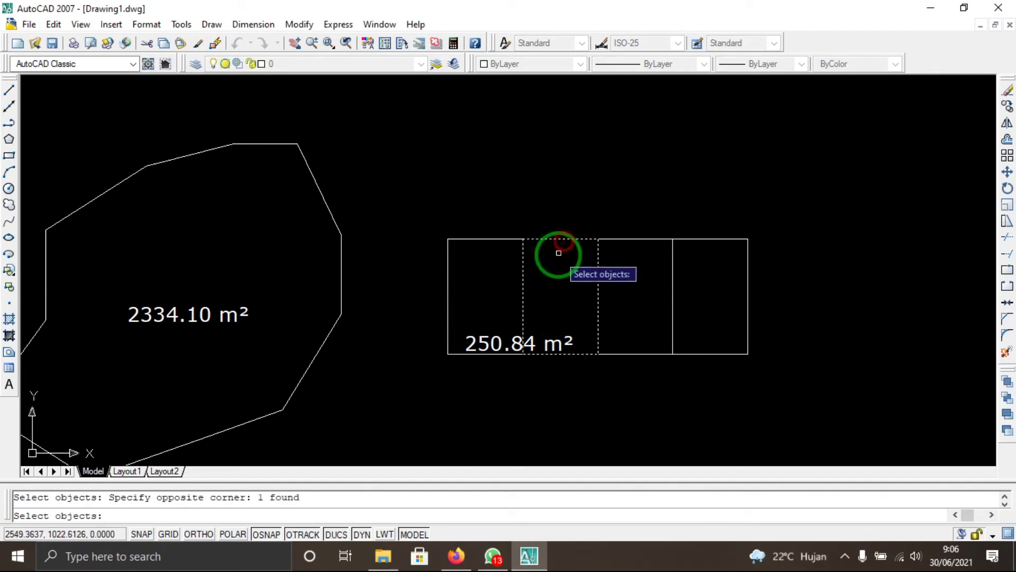
key("Return")
left_click(544, 287)
Step: Label the third and fourth rectangles with their 250.84 m² areas
key("Return")
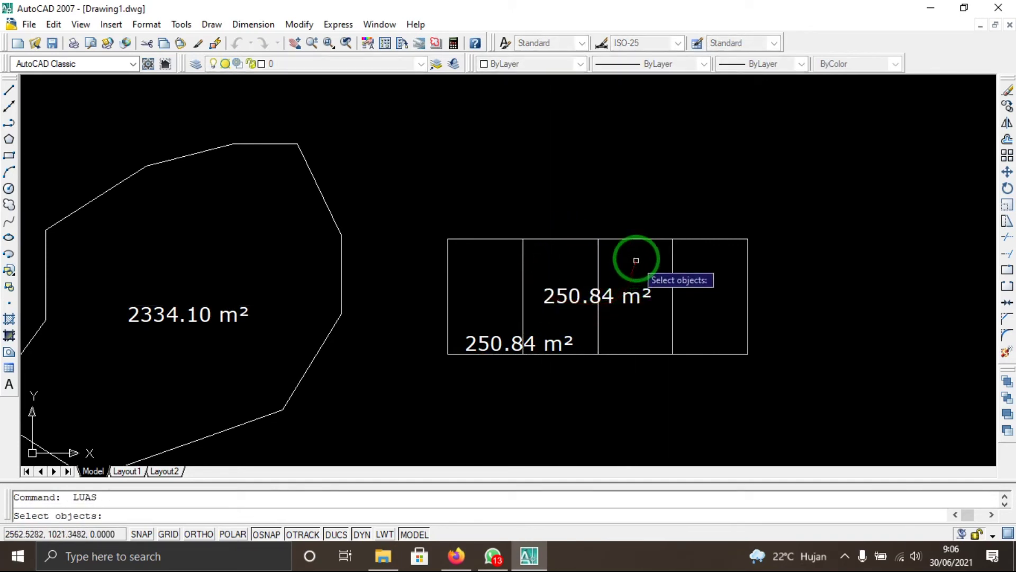
key("Return")
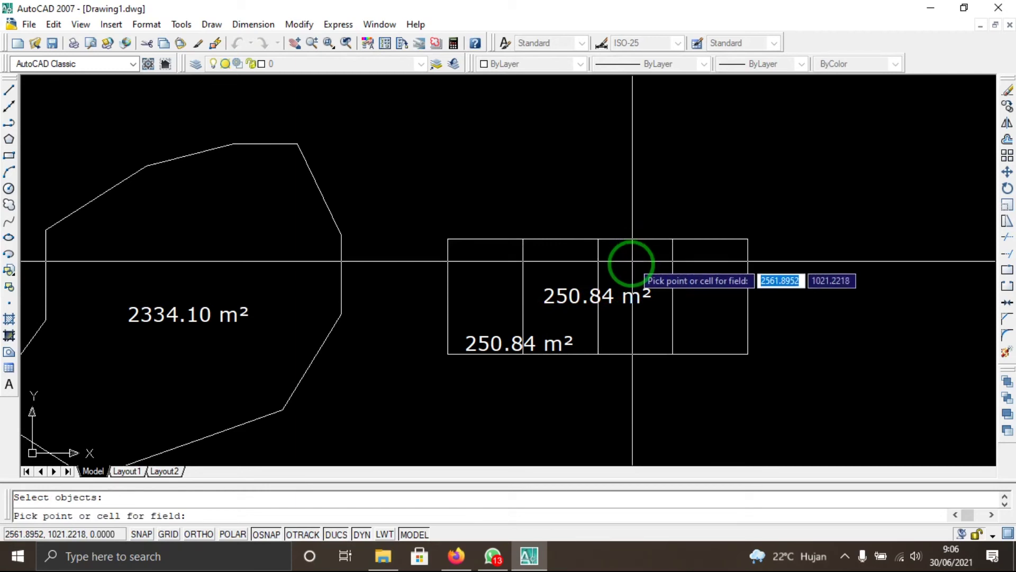
left_click(630, 263)
key("Return")
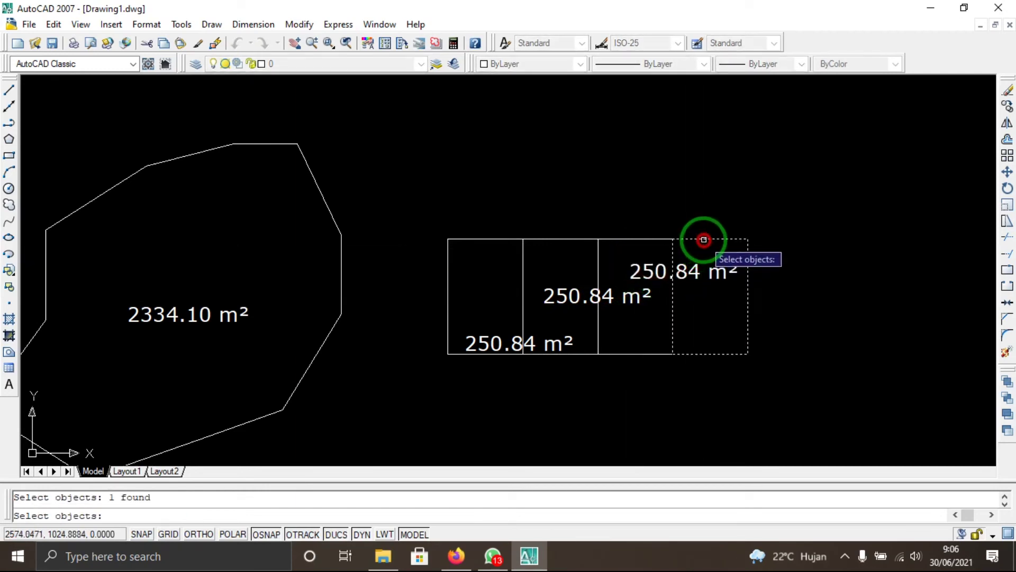
key("Return")
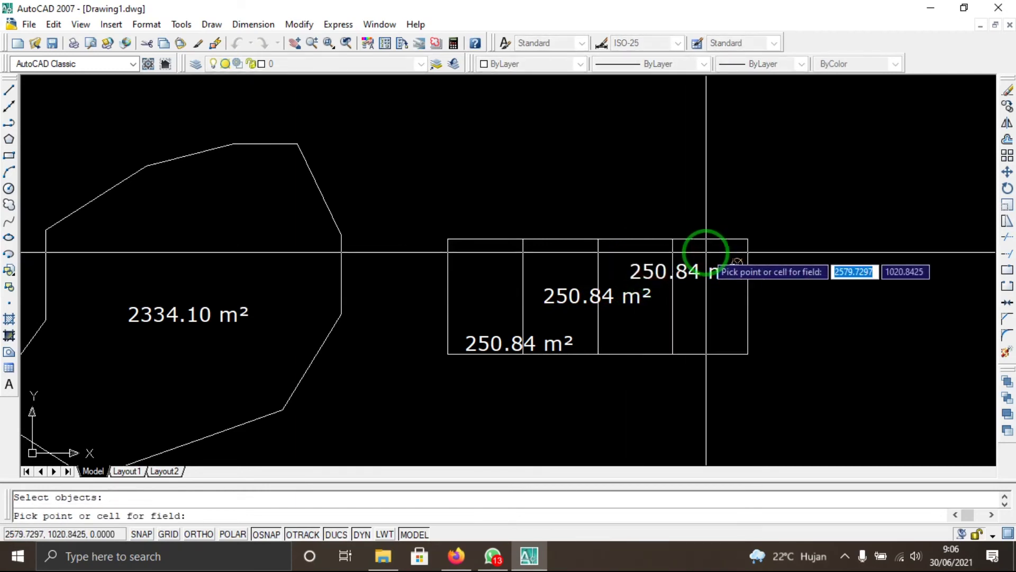
left_click(706, 253)
key("Escape")
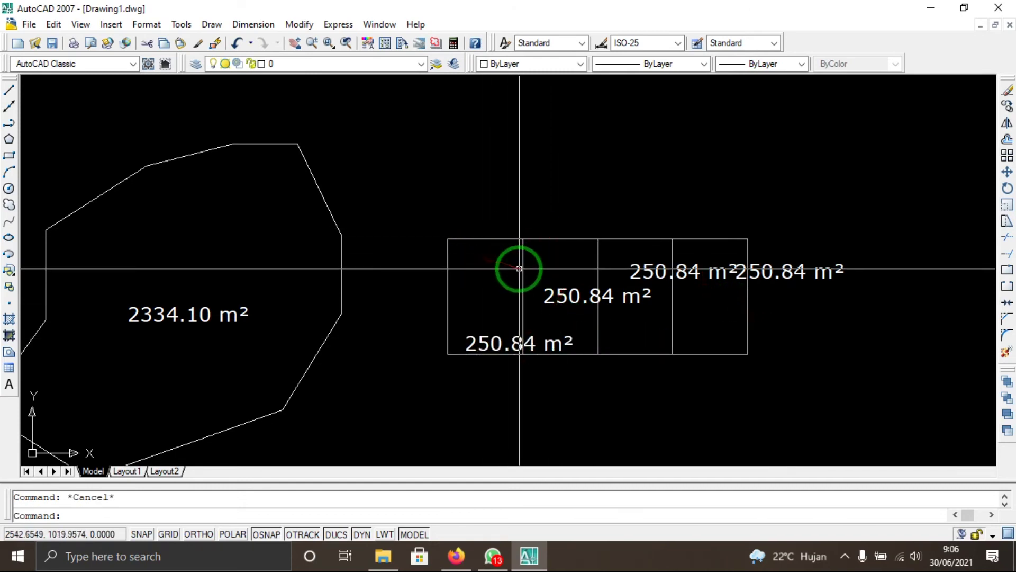
scroll(519, 269, "down", 2)
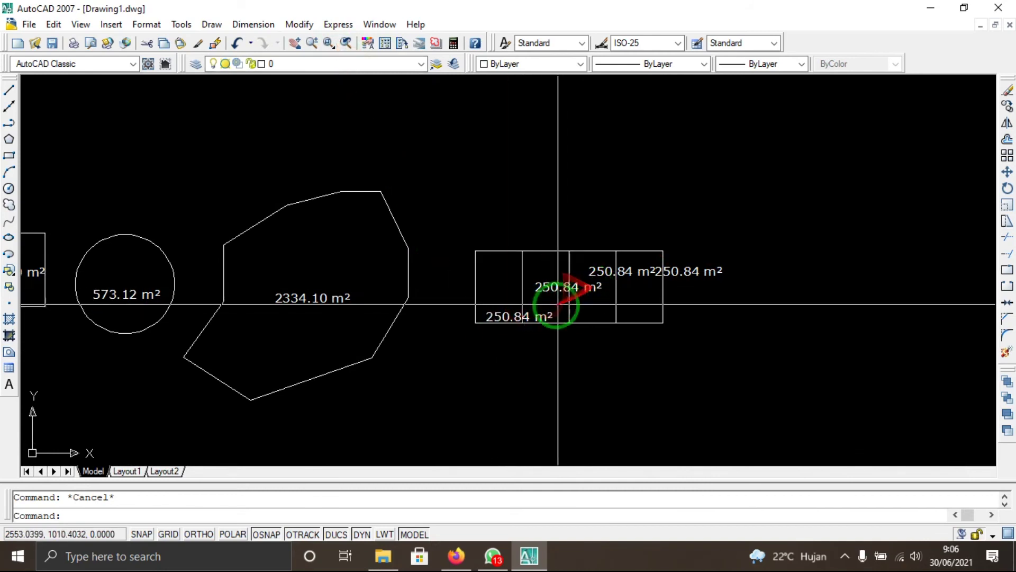
Step: Scale the four 250.84 m² area labels down by a factor of 0.5
scroll(547, 317, "up", 2)
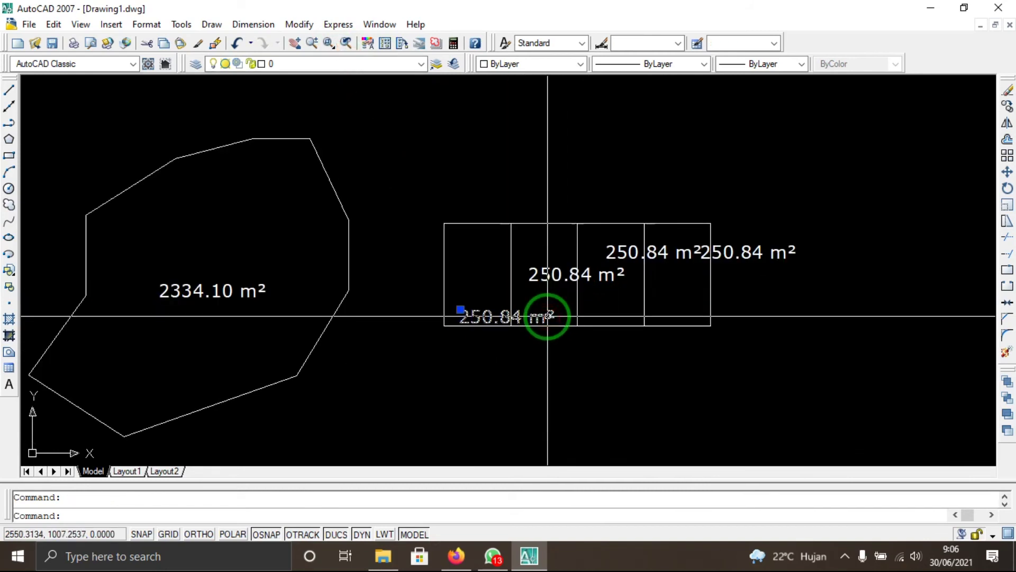
left_click(572, 271)
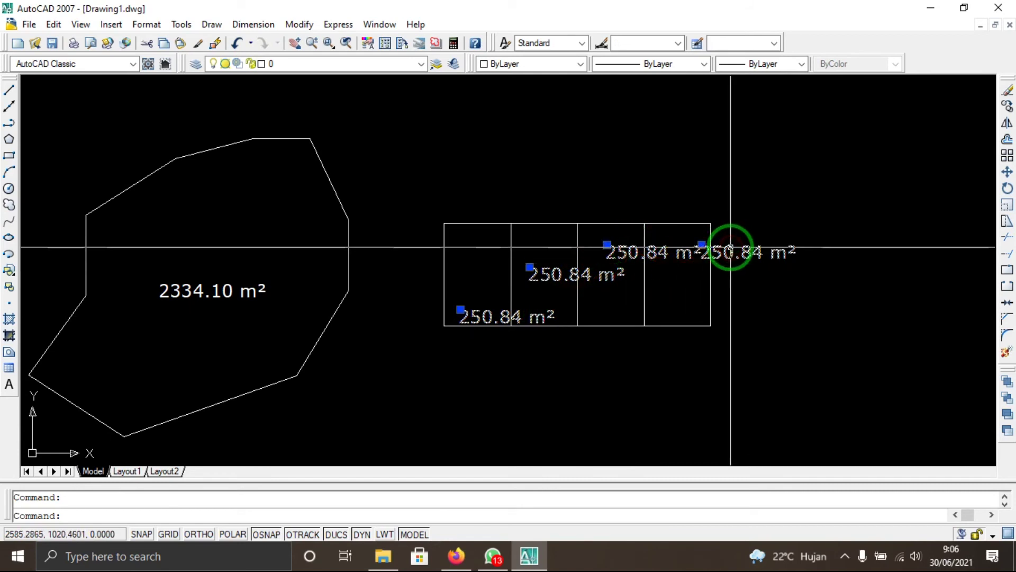
type("c")
key("Return")
left_click(701, 257)
scroll(726, 262, "up", 2)
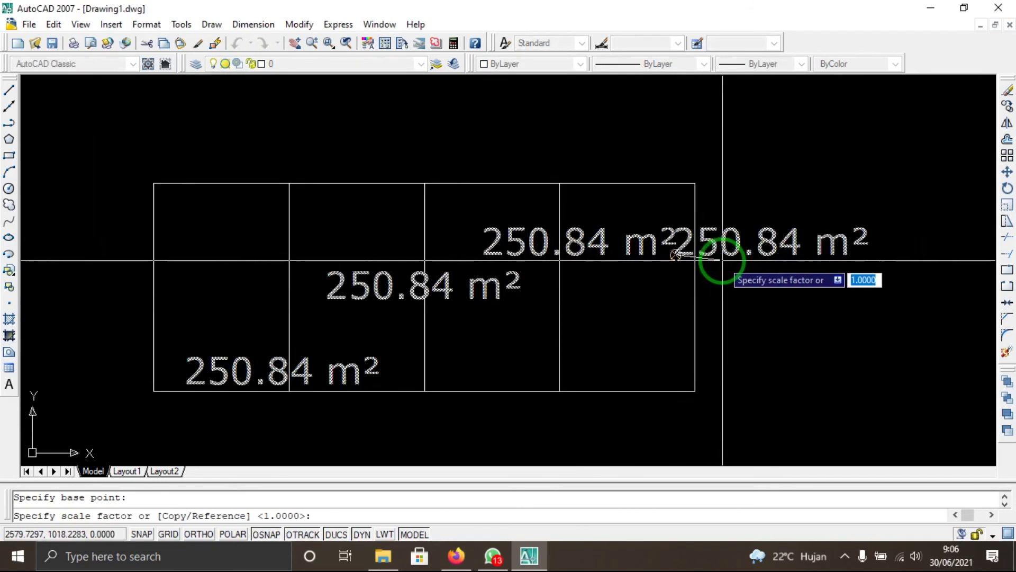
type(".5")
key("Return")
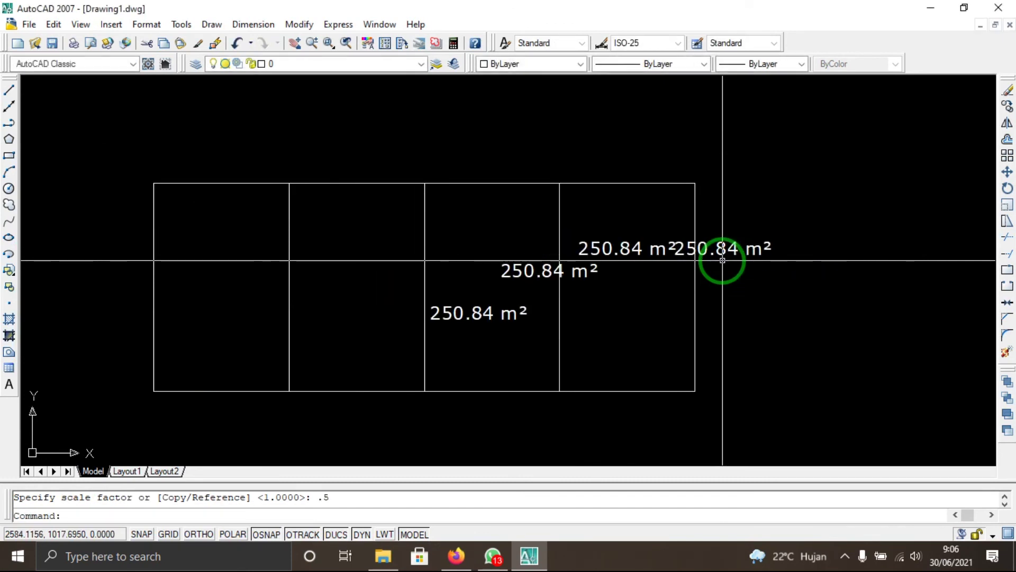
key("Escape")
Step: Move the first two labels into the middle of the first and second rectangles
middle_click_drag(589, 330, 652, 337)
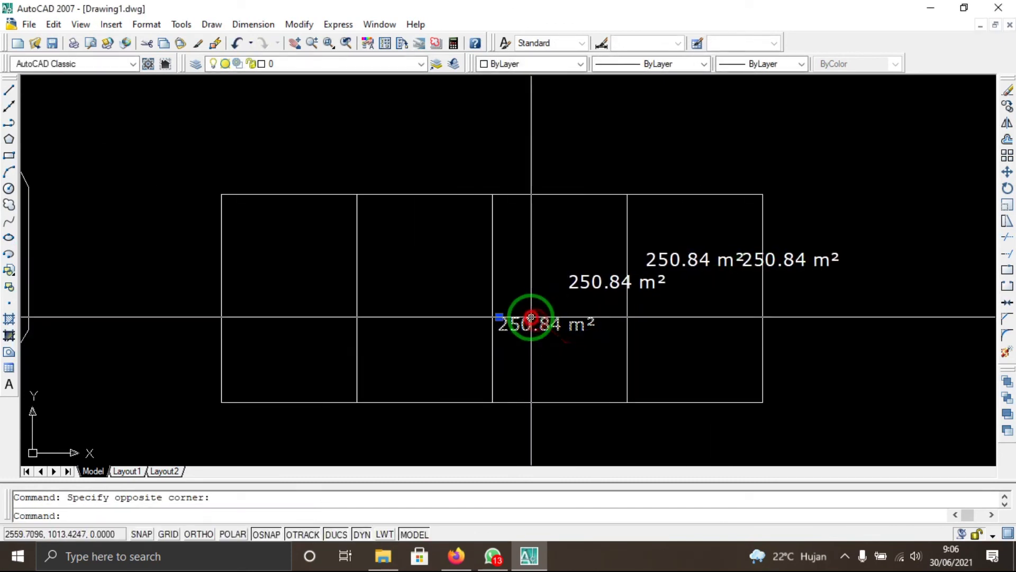
type("m")
key("Return")
left_click(500, 331)
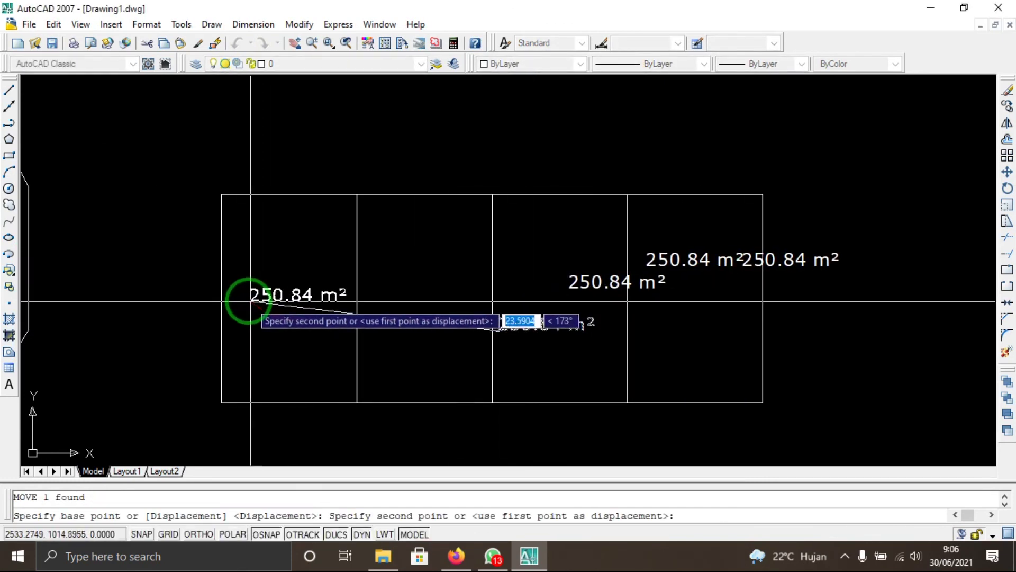
left_click(238, 301)
left_click(563, 268)
left_click(575, 307)
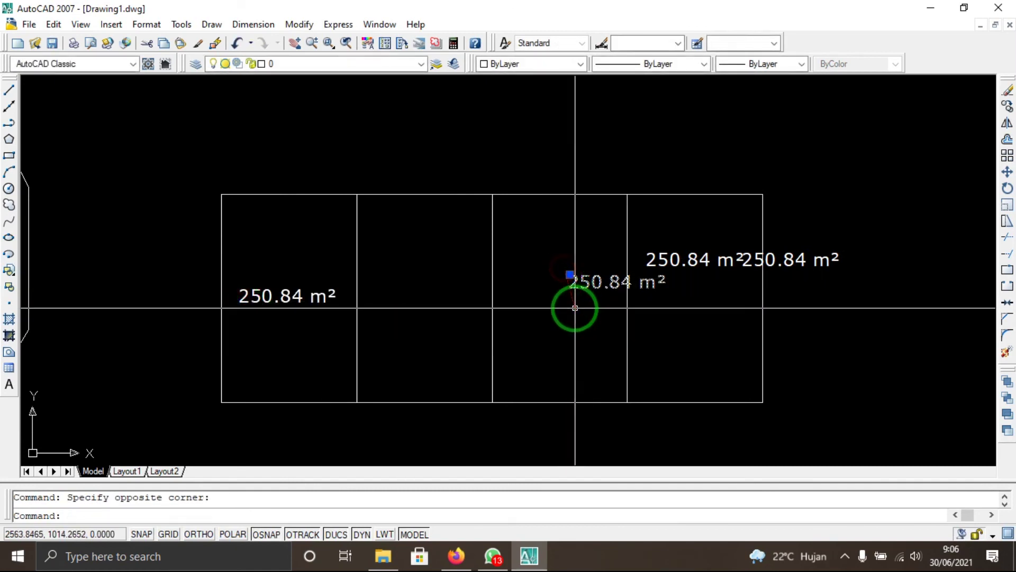
type("m")
key("Return")
left_click(569, 285)
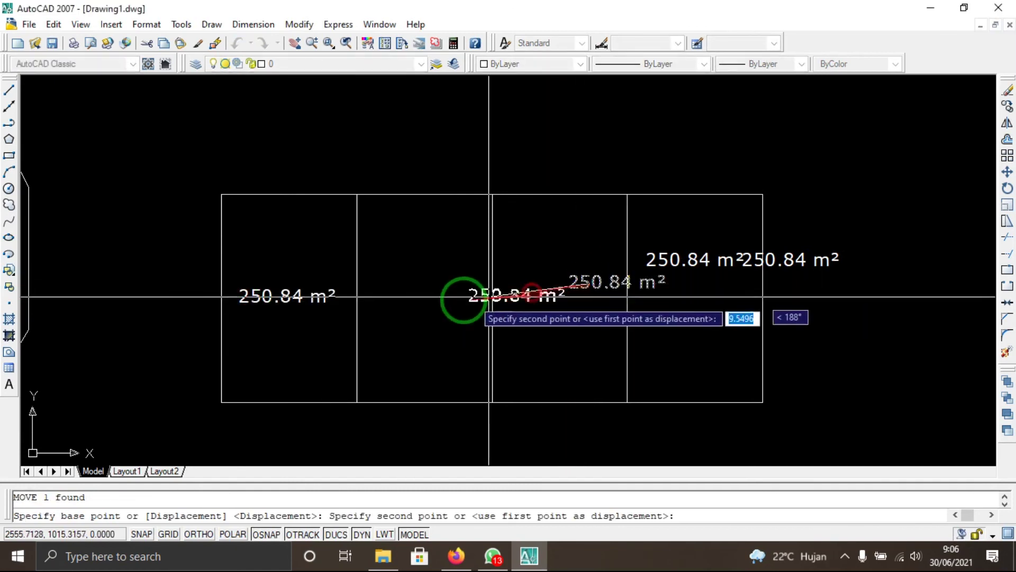
left_click(400, 298)
Step: Move the remaining two labels into the third and fourth rectangles
left_click(651, 280)
left_click(665, 270)
type("m")
key("Return")
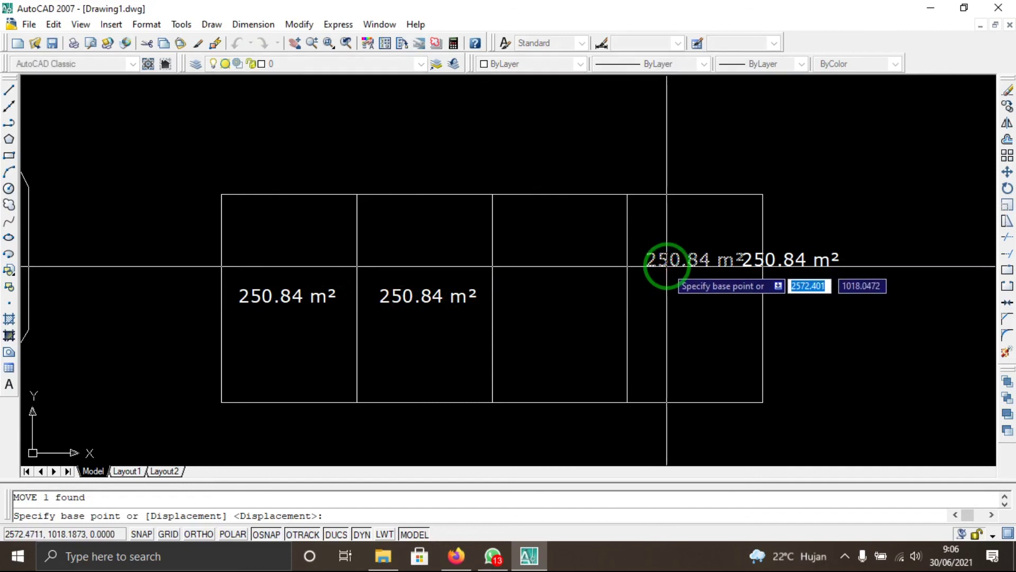
left_click(537, 304)
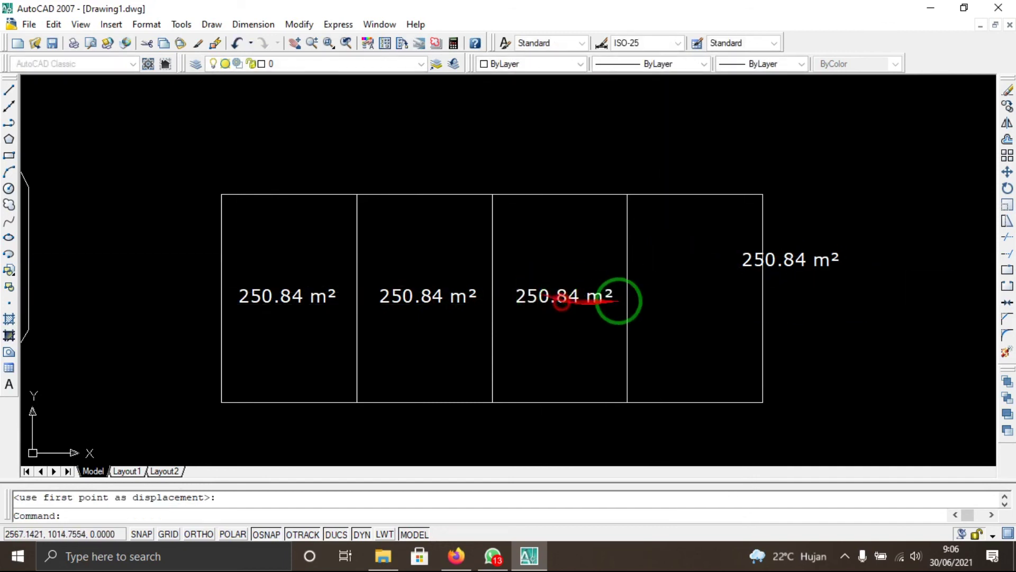
type("m")
key("Return")
left_click(743, 260)
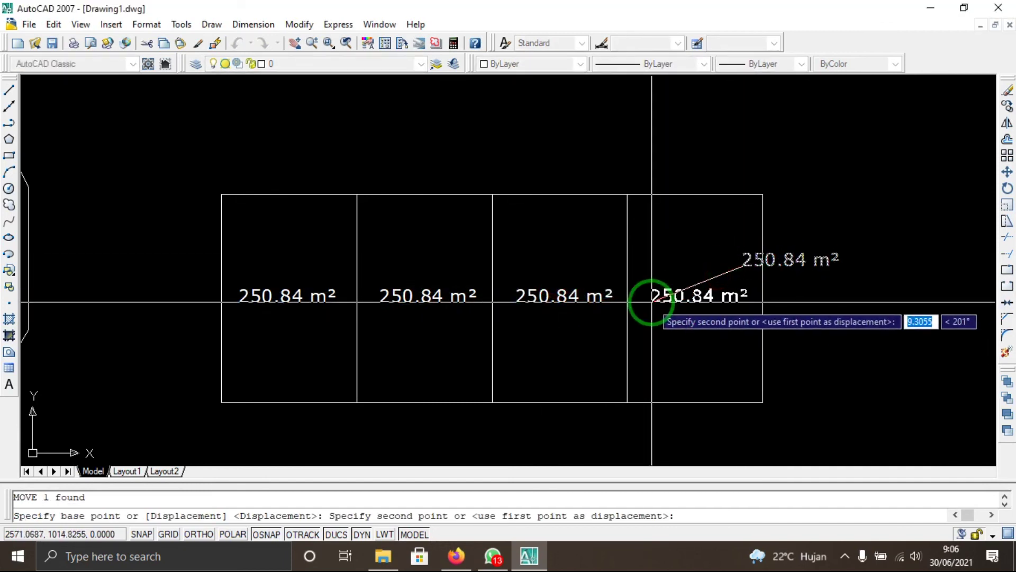
left_click(651, 306)
key("Escape")
scroll(628, 340, "down", 5)
scroll(416, 426, "up", 2)
scroll(481, 356, "up", 2)
Step: Fit the square, circle, polygon and four rectangles in view, then minimise AutoCAD
middle_click_drag(481, 356, 522, 340)
scroll(504, 340, "down", 2)
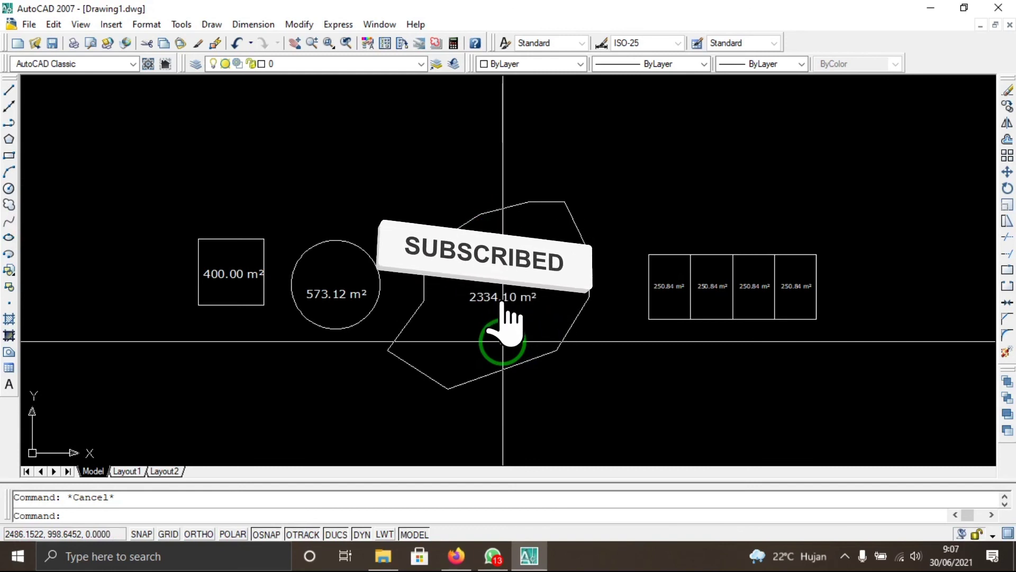
left_click(932, 9)
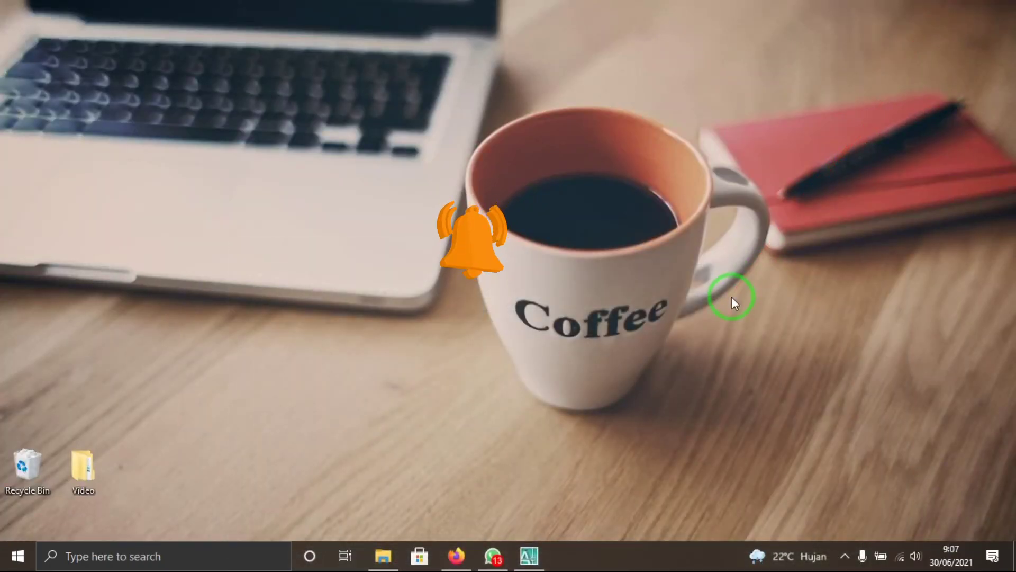